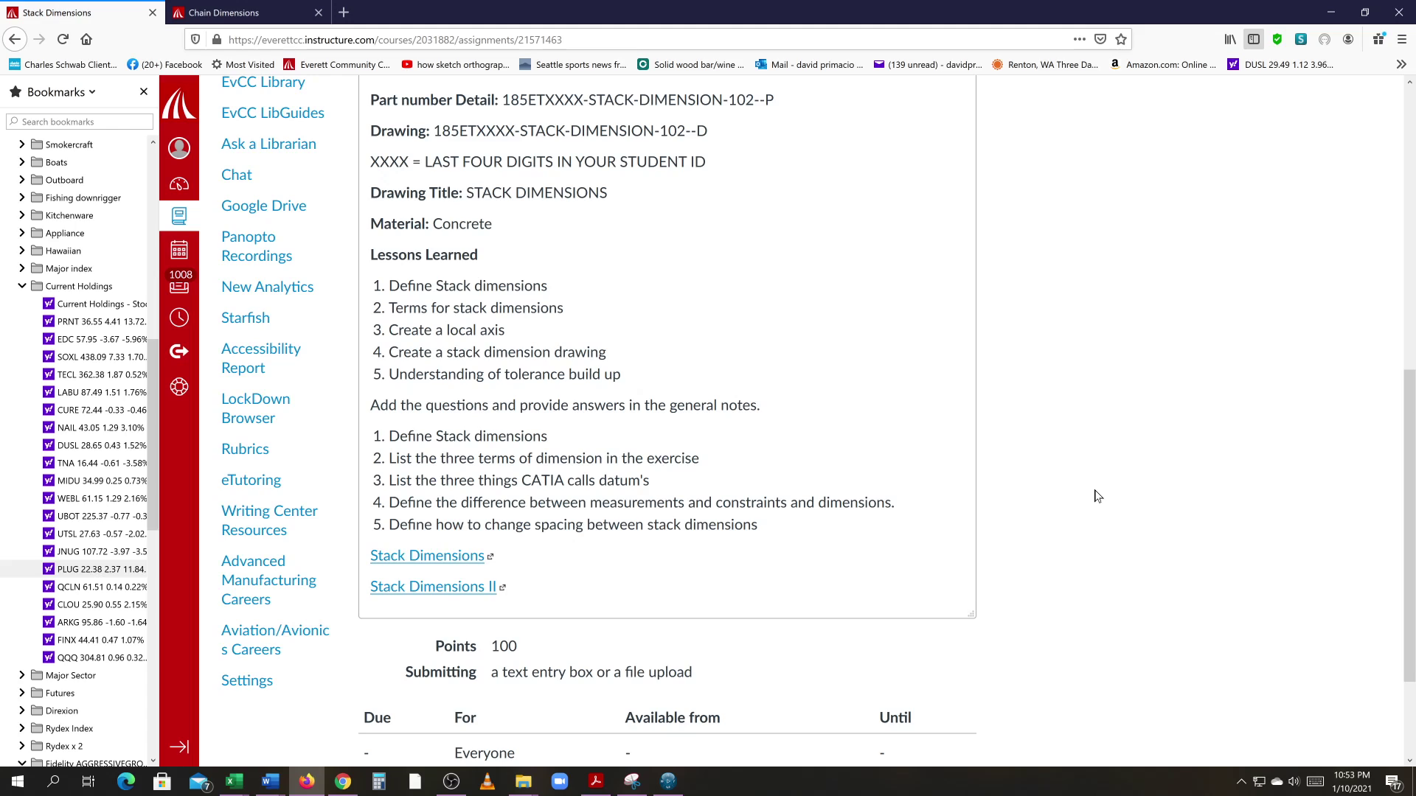
# Switch to CATIA and examine the stair drawing's stacked dimensions and the left vertical edge they start from.
pyautogui.click(668, 788)
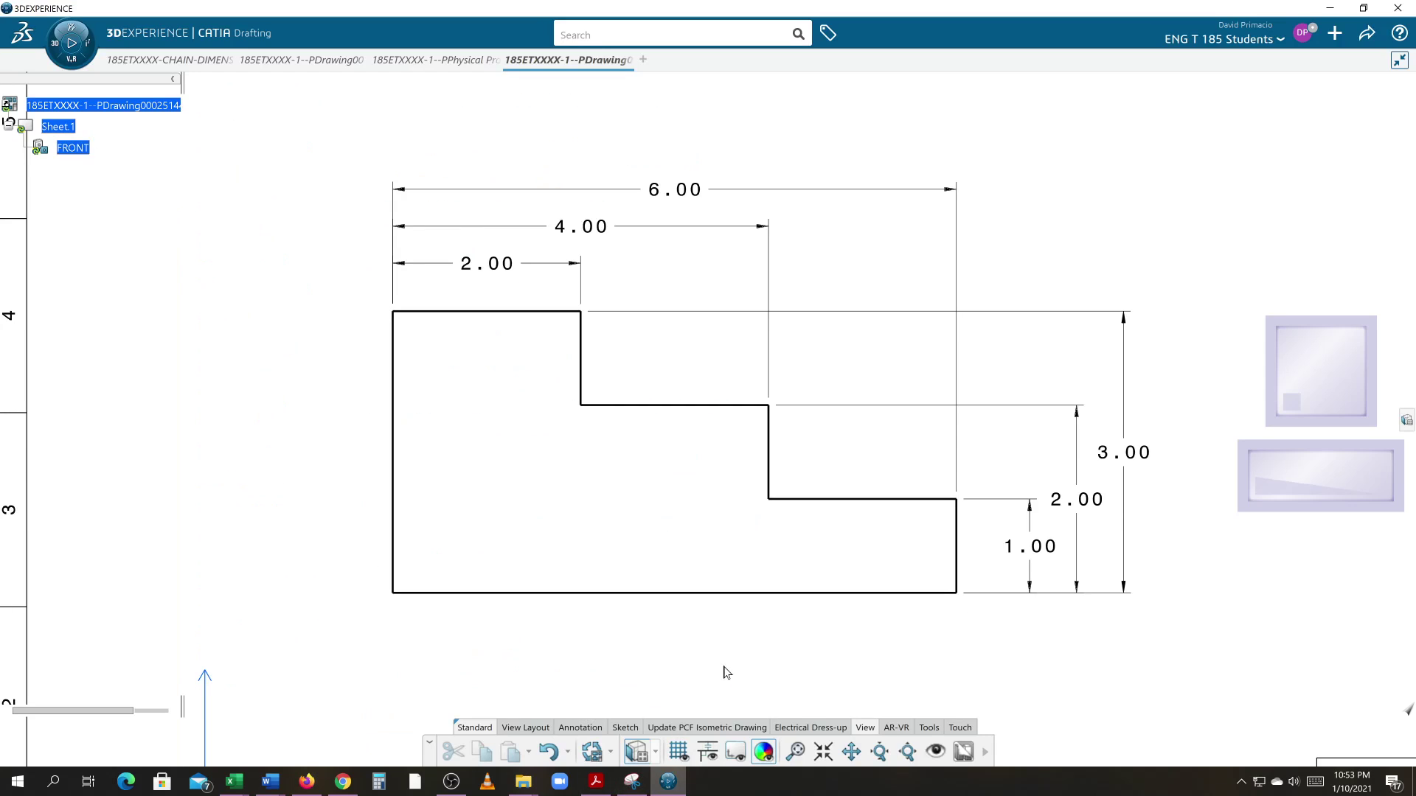
pyautogui.moveTo(781, 626); pyautogui.dragTo(764, 634, button='middle')
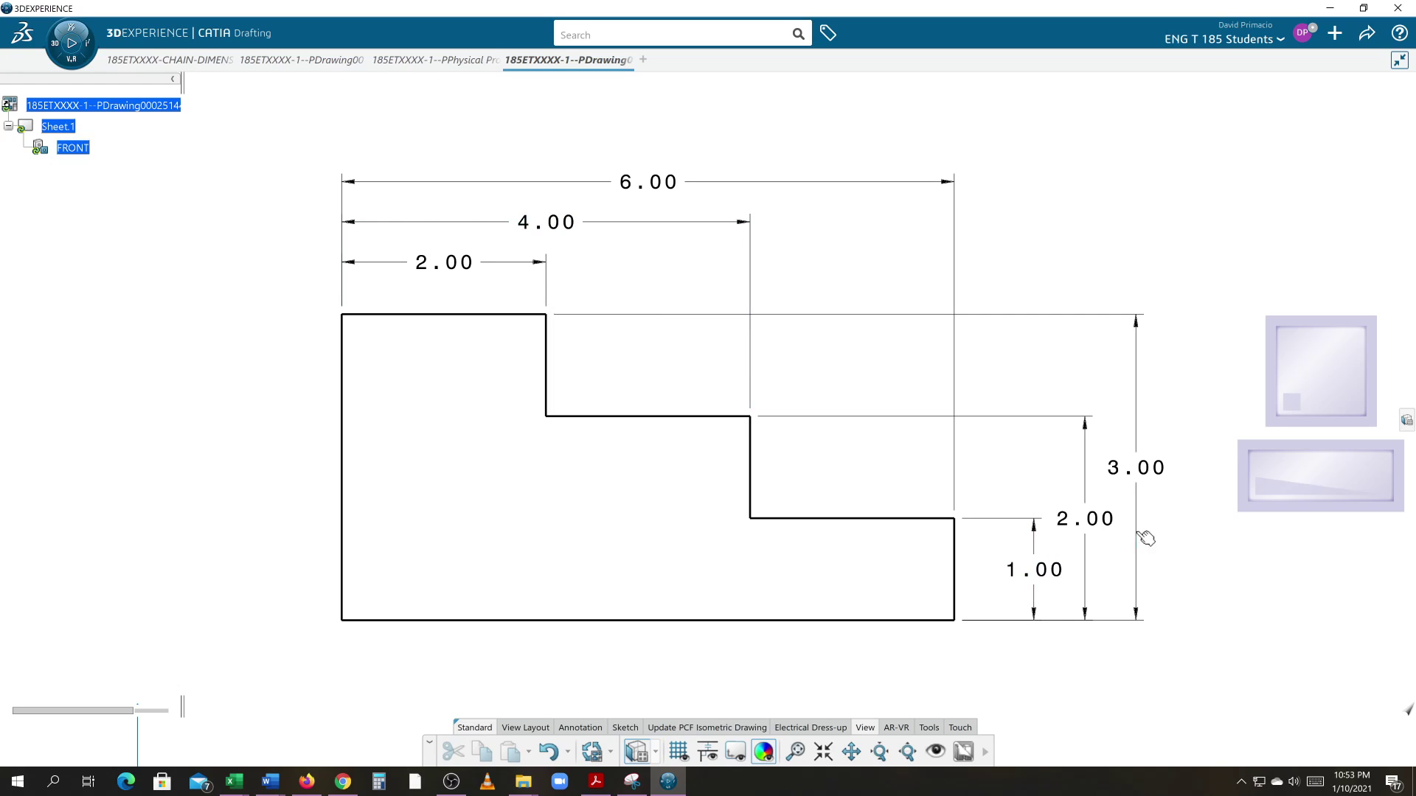
pyautogui.moveTo(572, 544); pyautogui.dragTo(582, 555, button='middle')
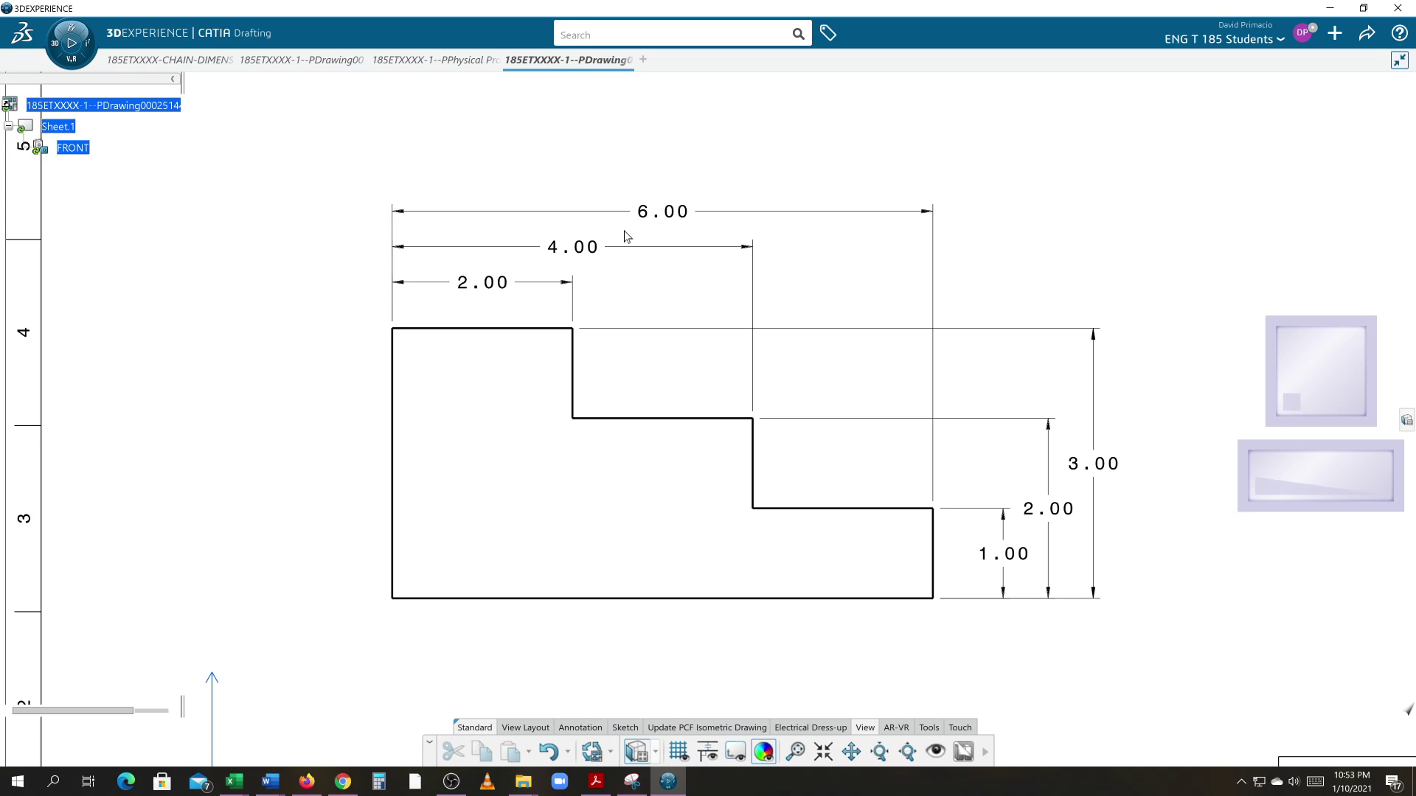
pyautogui.click(397, 371)
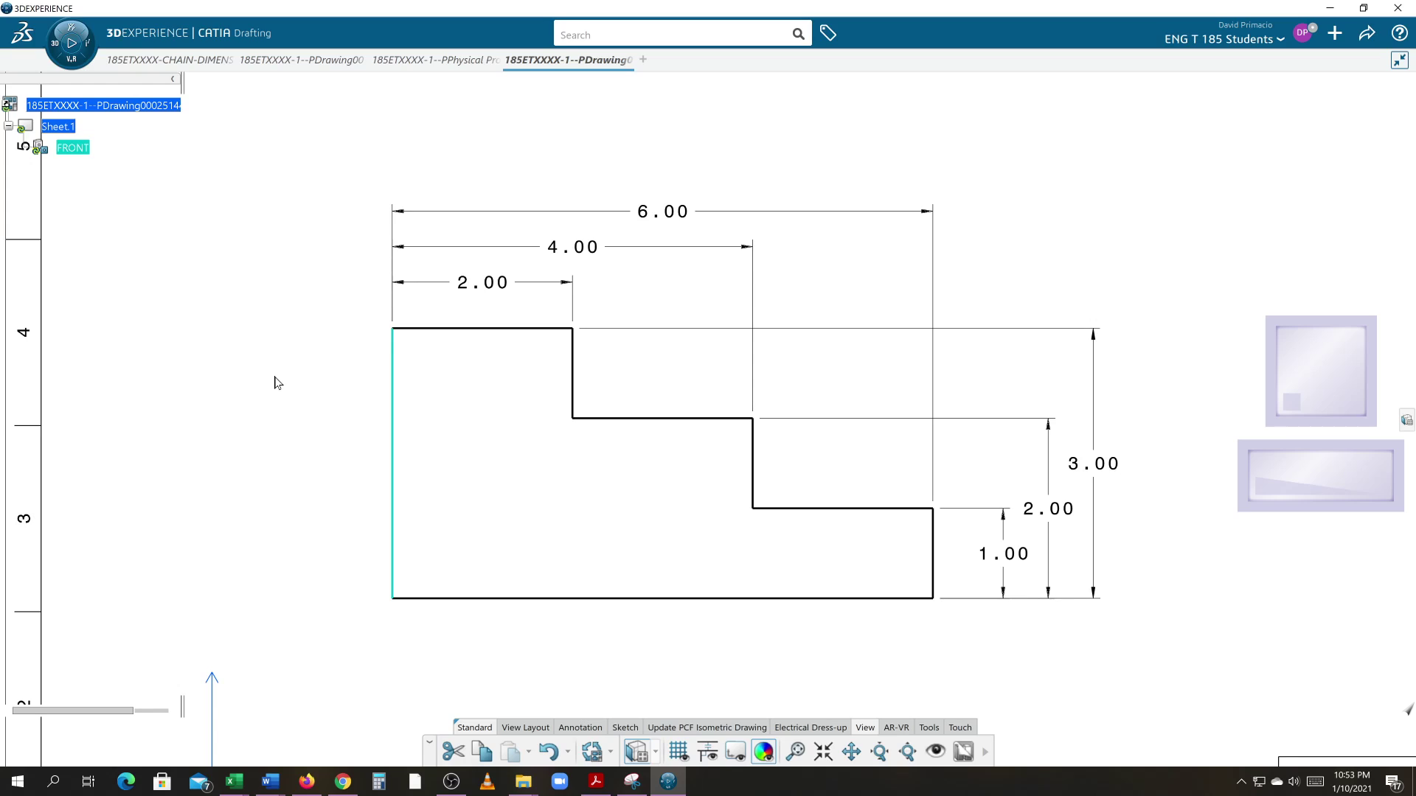
pyautogui.click(1015, 645)
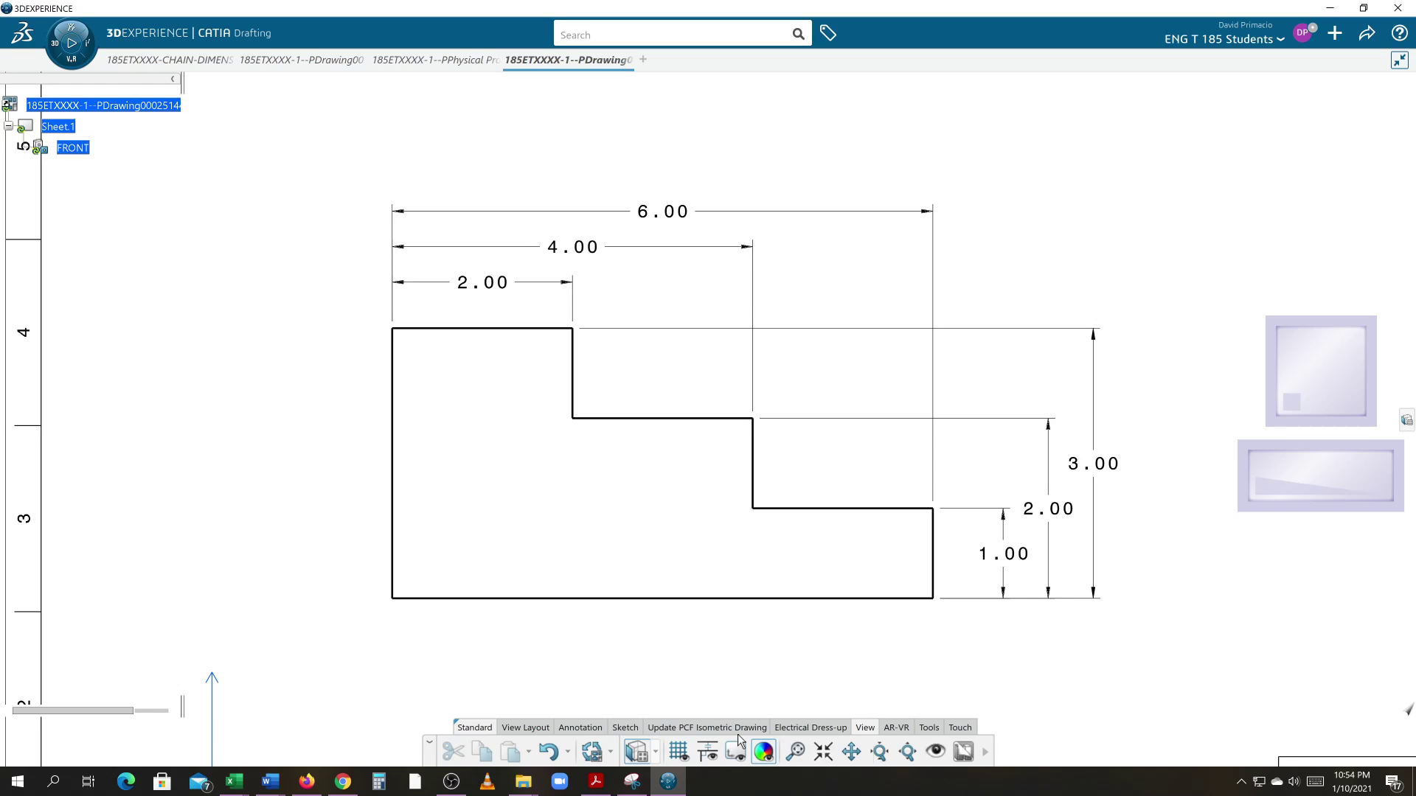
pyautogui.click(582, 730)
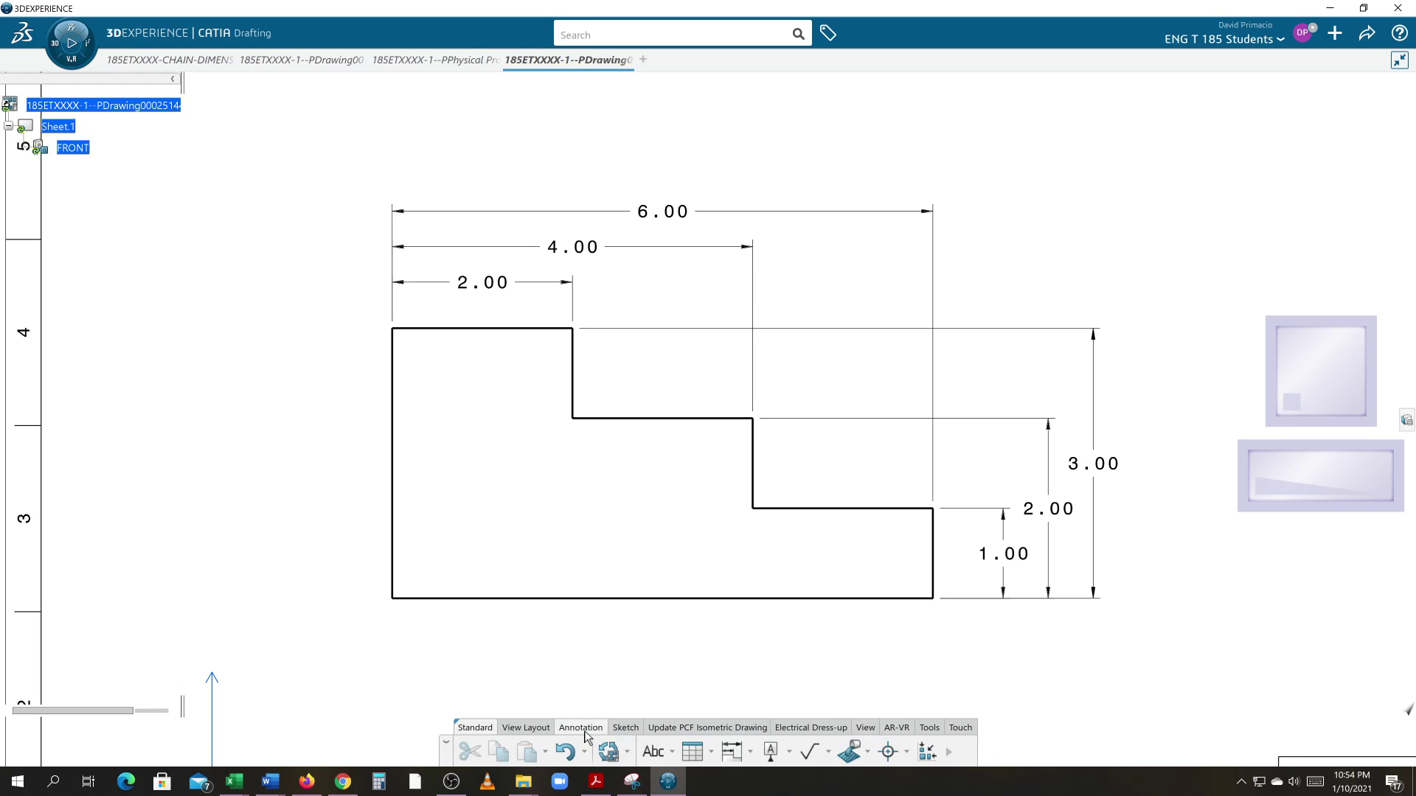
pyautogui.click(770, 752)
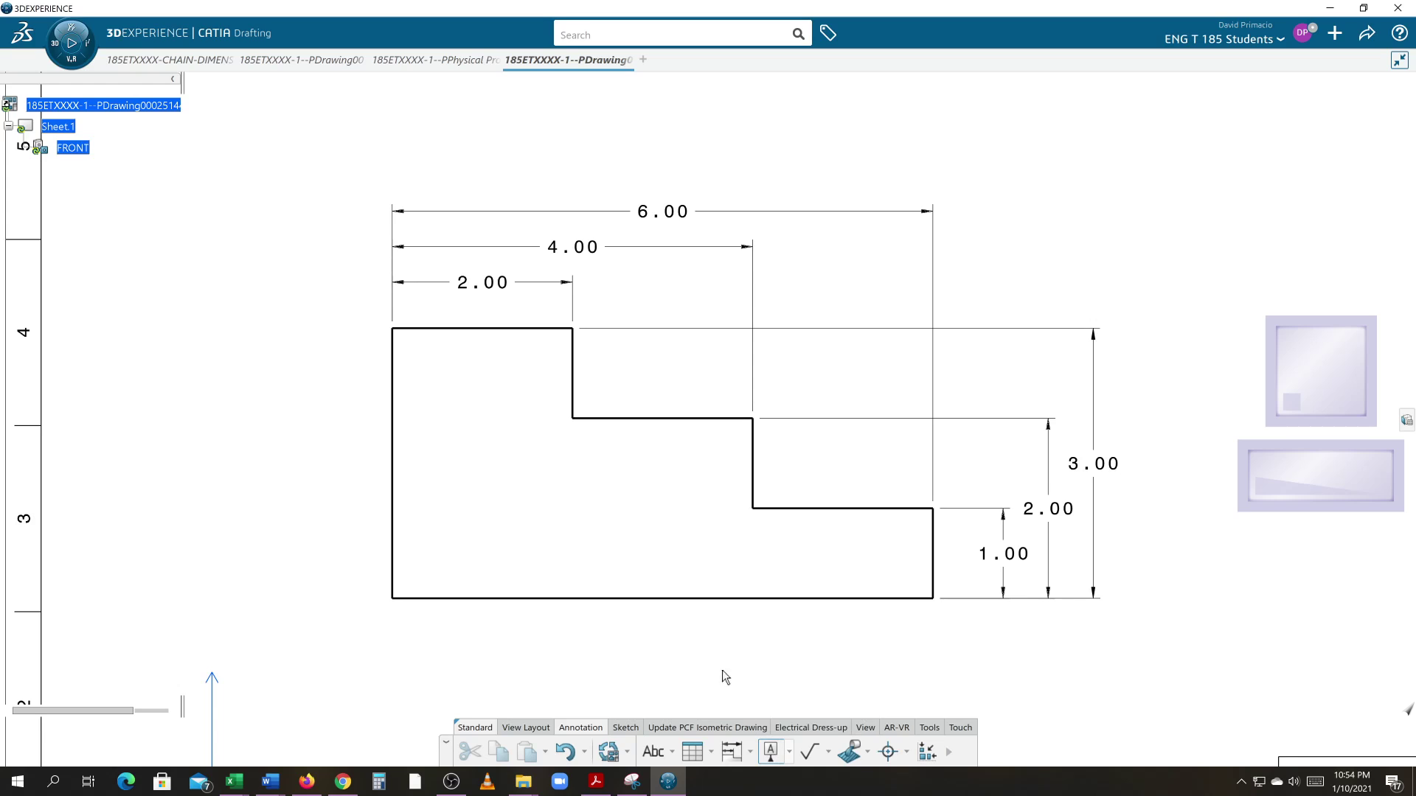
pyautogui.click(671, 599)
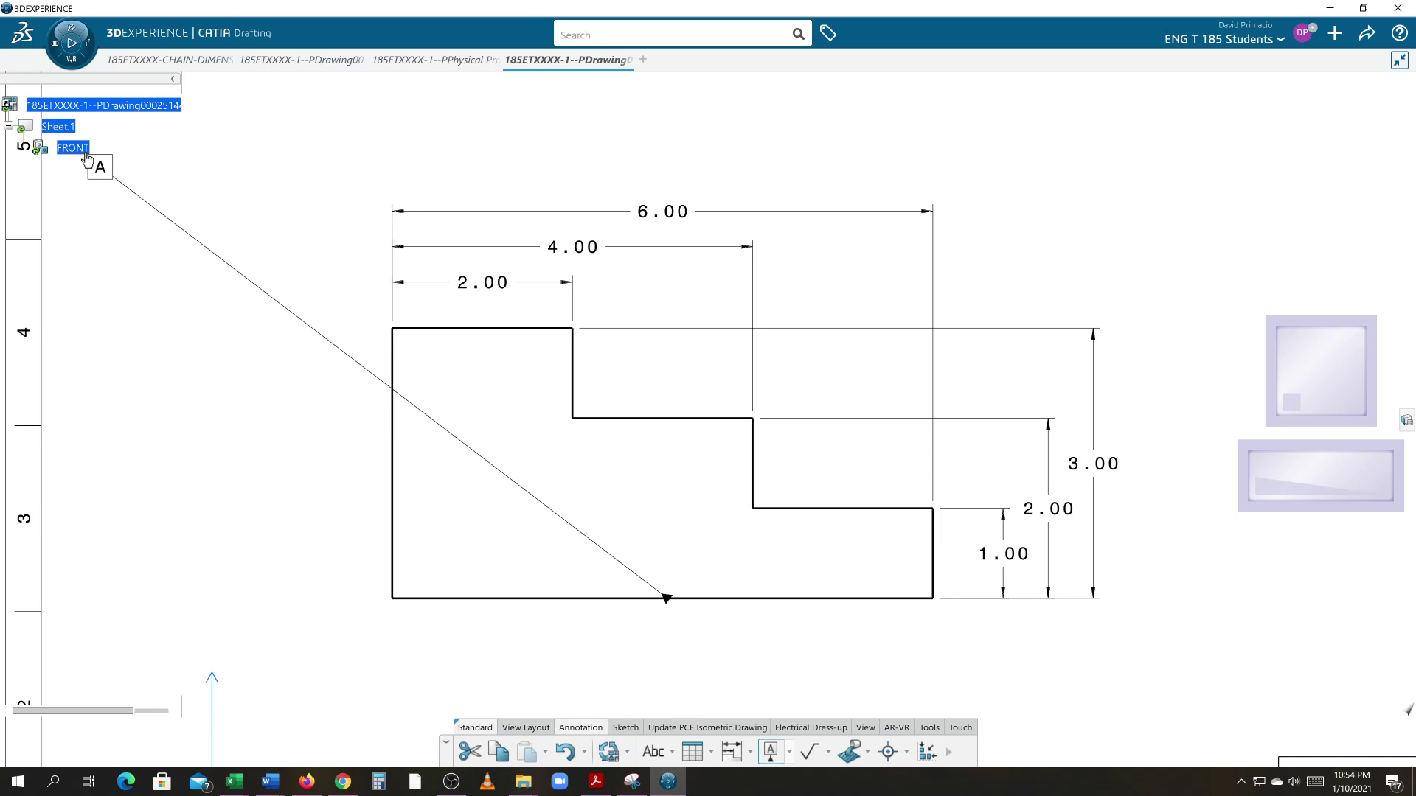
pyautogui.click(690, 502)
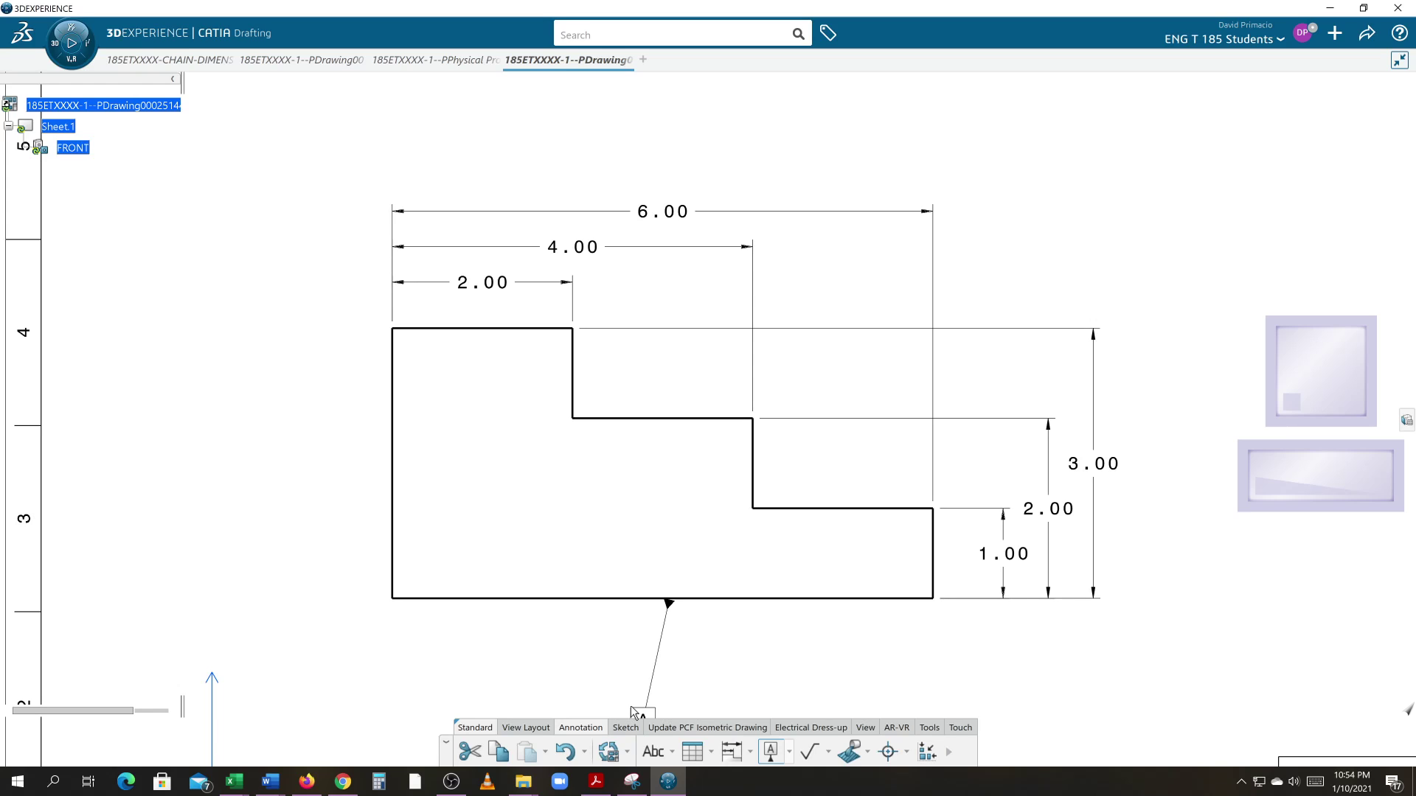
pyautogui.press('Escape')
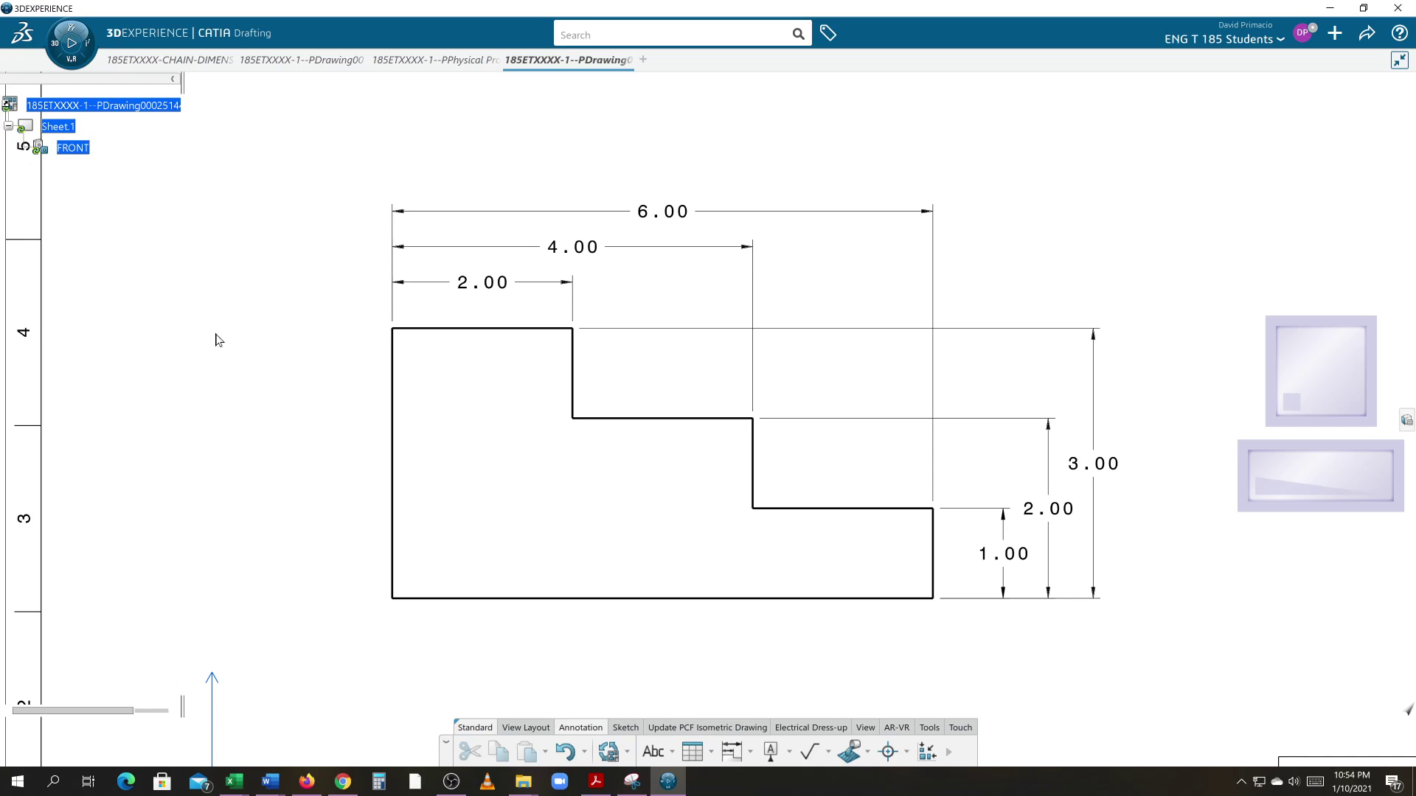
# Exit the open sketch in the physical product and update the drawing's front view.
pyautogui.click(609, 752)
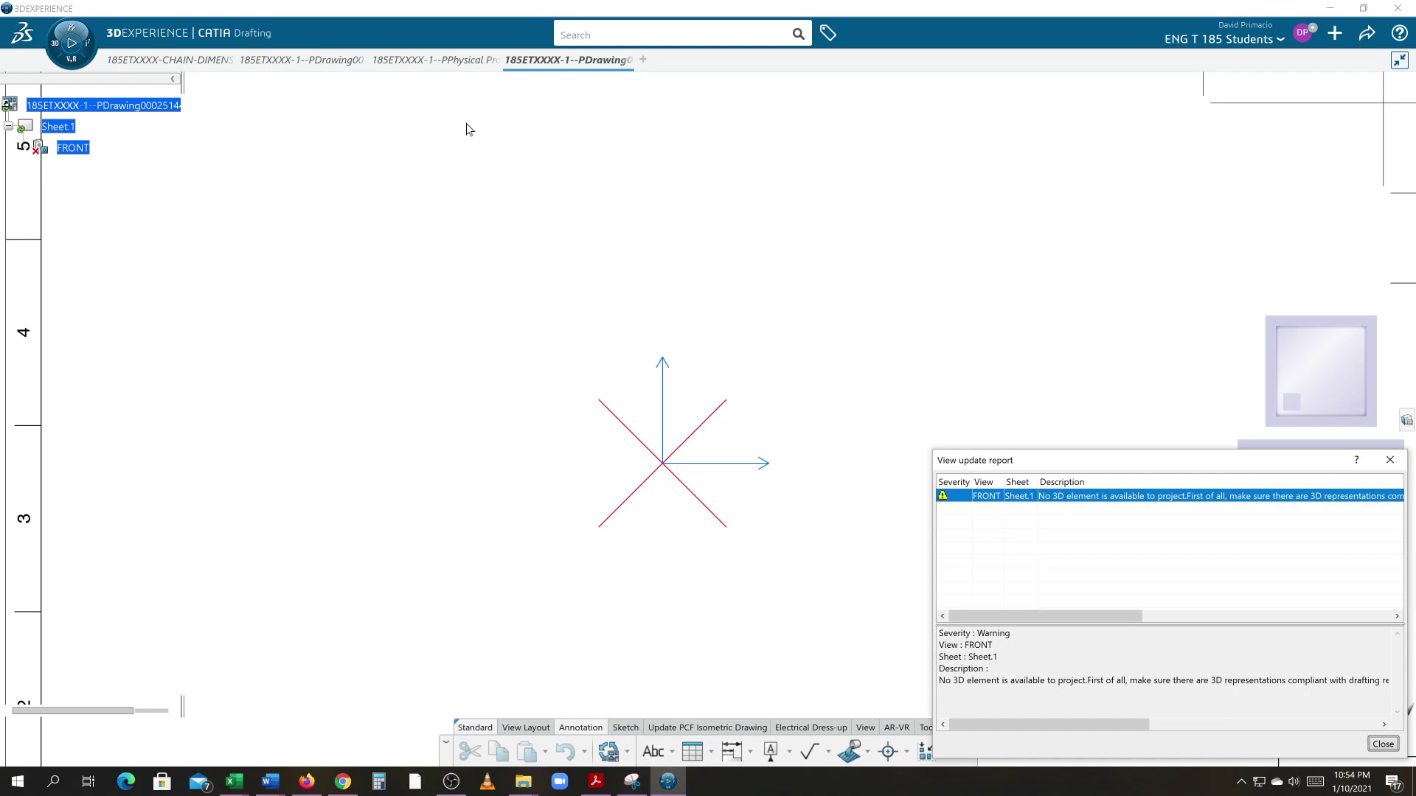
pyautogui.click(1383, 745)
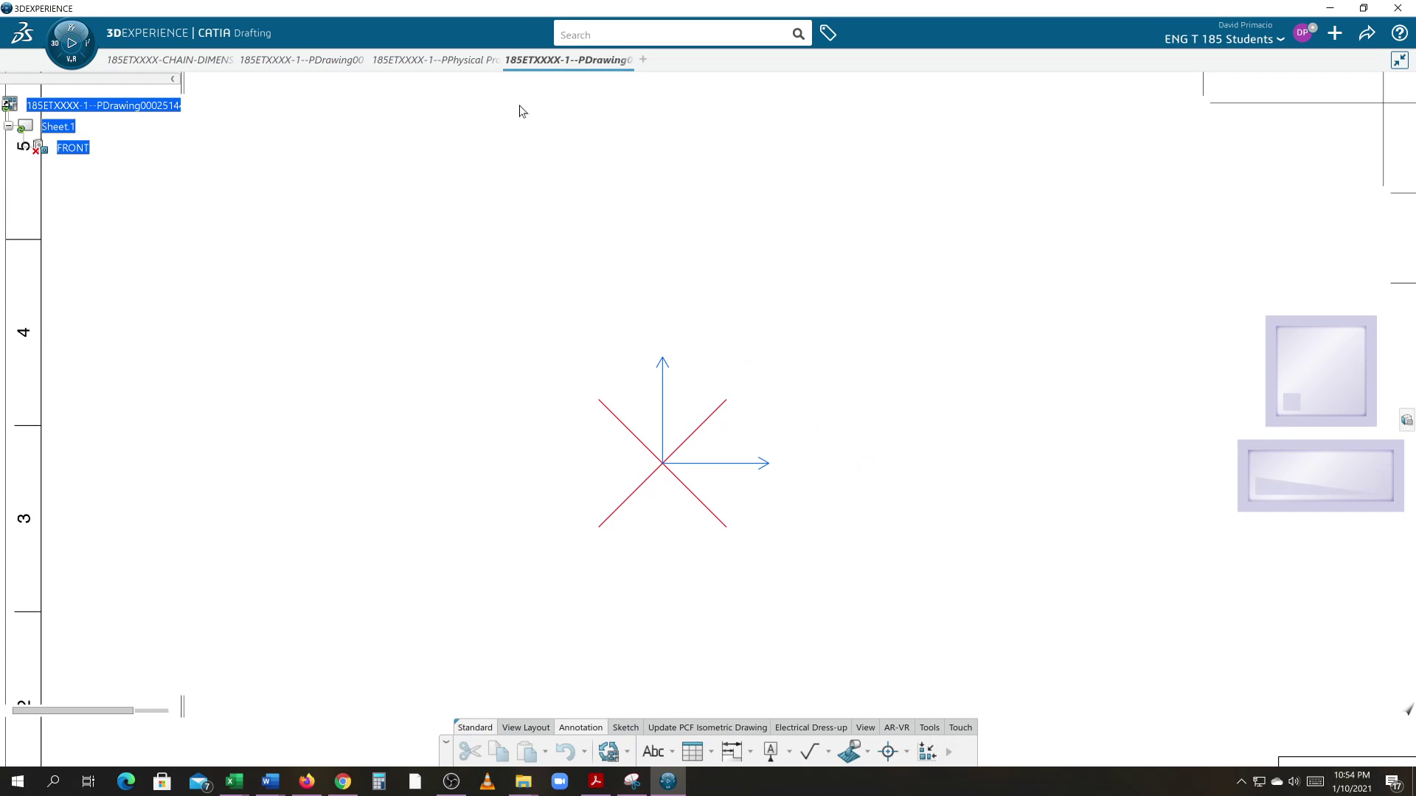
pyautogui.click(430, 69)
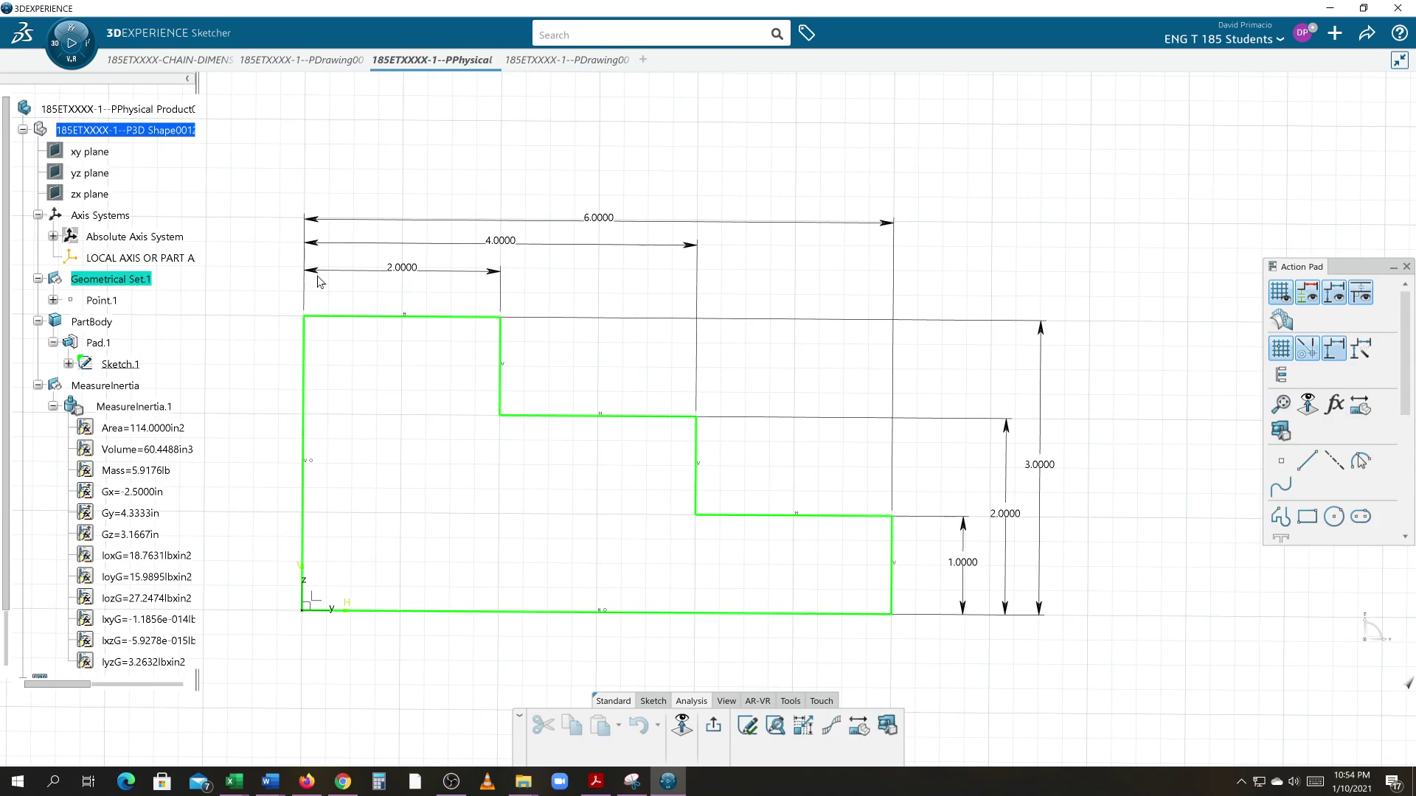
pyautogui.click(714, 727)
pyautogui.click(514, 61)
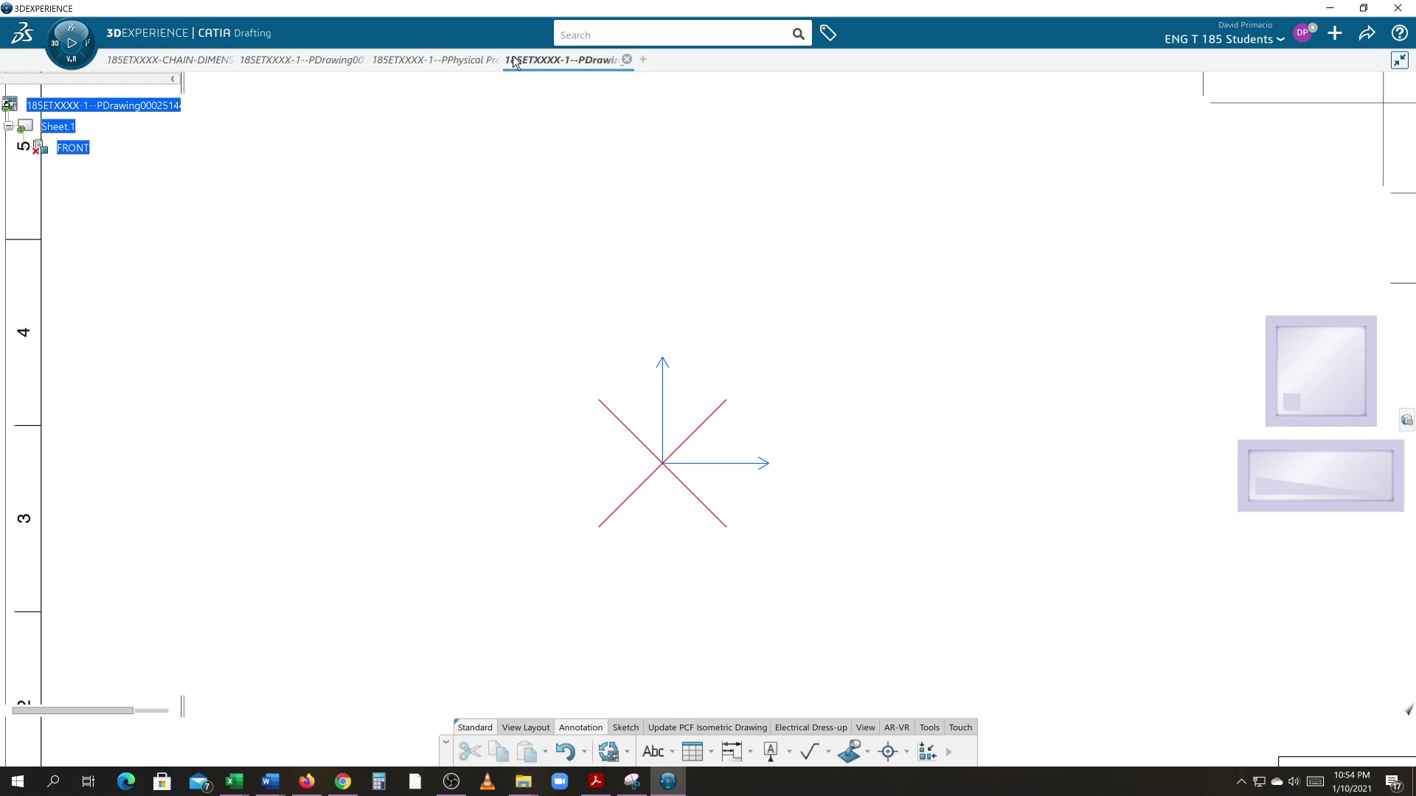
pyautogui.click(608, 753)
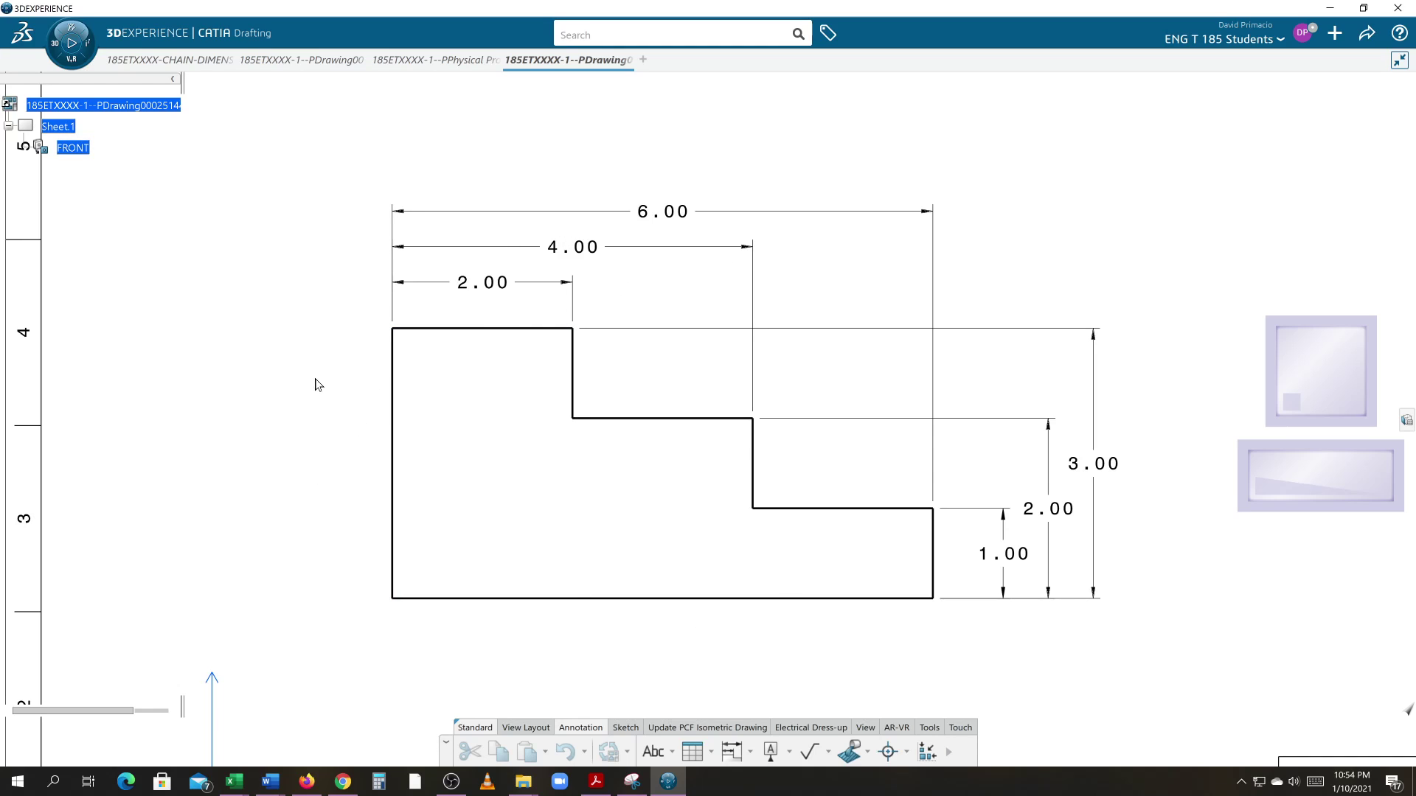
# Look at the 3D stair model in the physical product and return to its drawing.
pyautogui.moveTo(303, 393); pyautogui.dragTo(307, 390, button='middle')
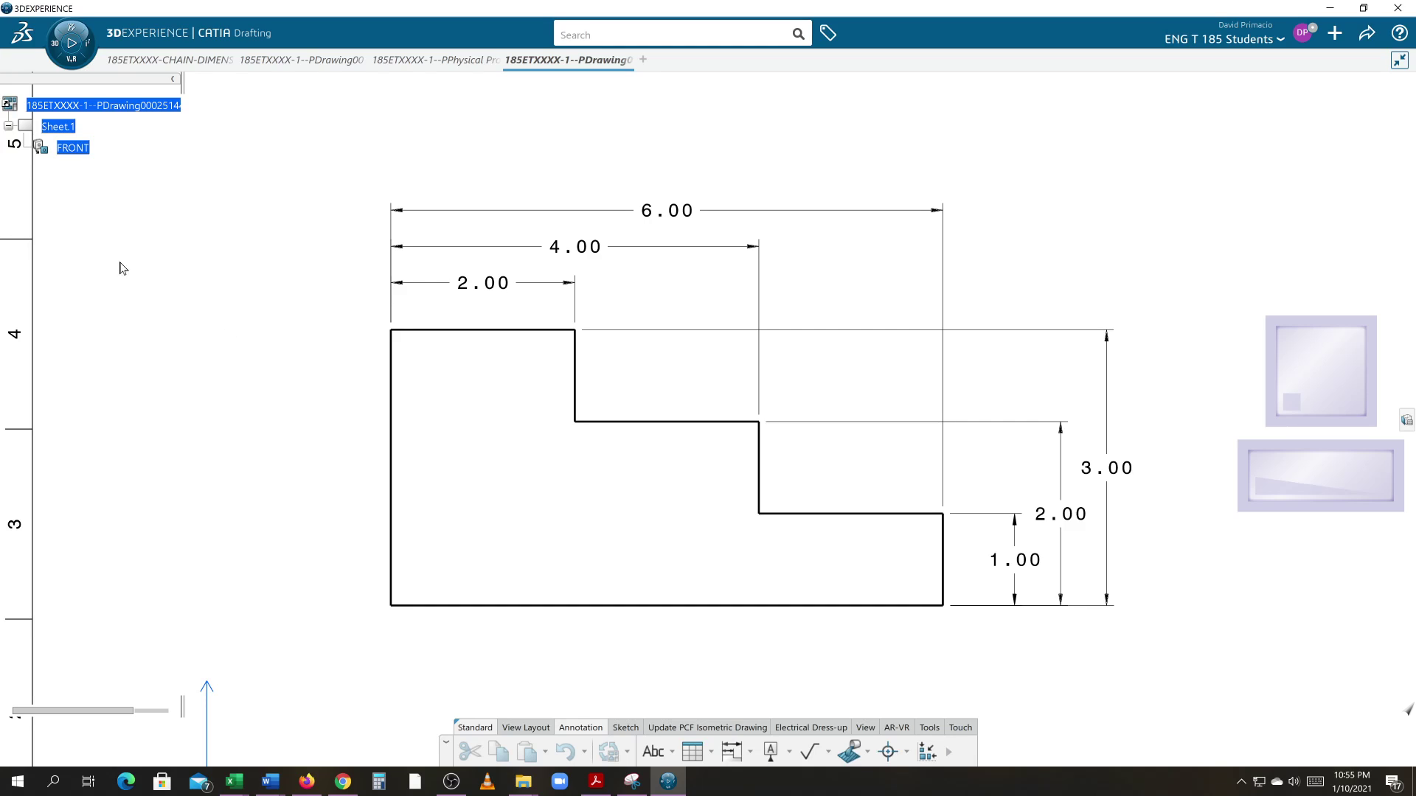
pyautogui.click(398, 59)
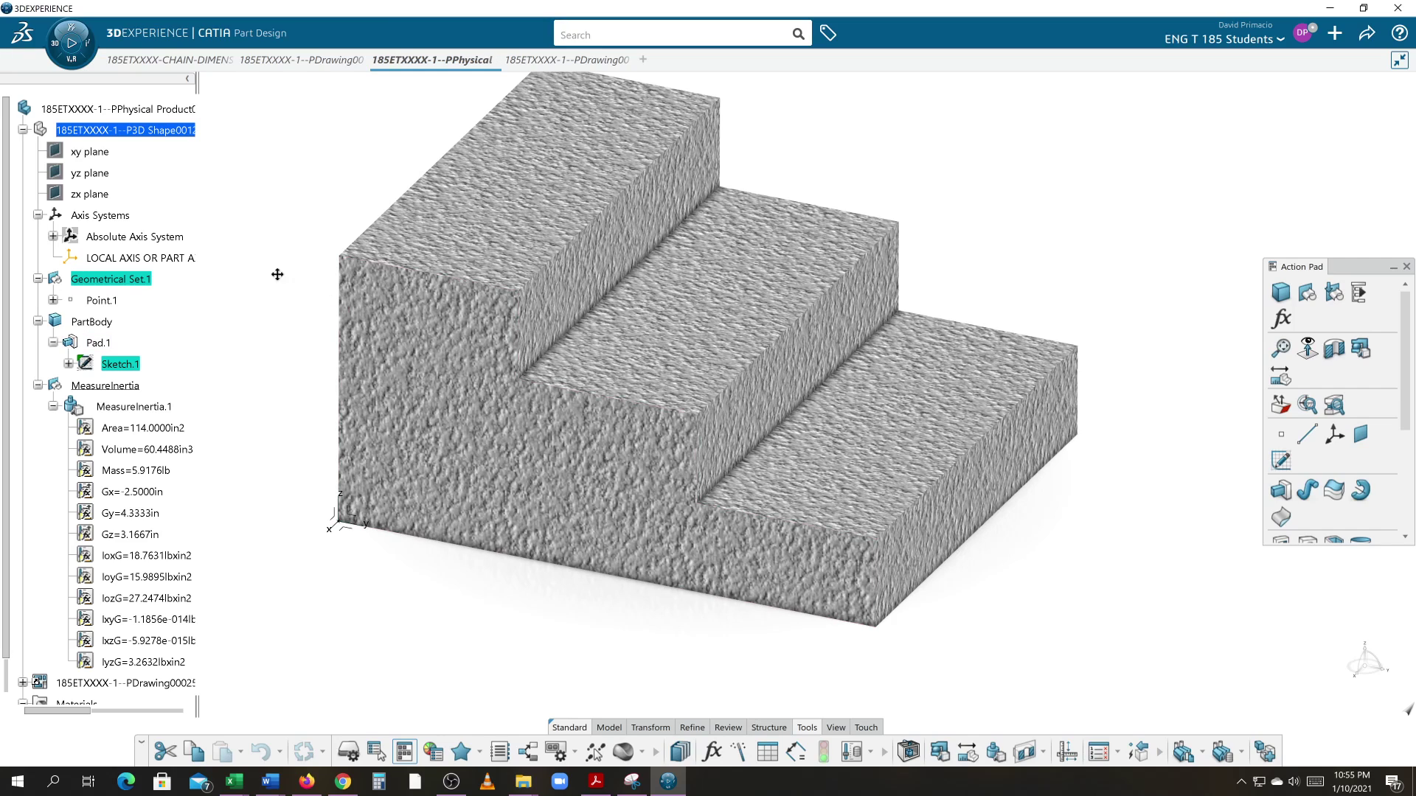
pyautogui.moveTo(277, 274); pyautogui.dragTo(294, 318, button='middle')
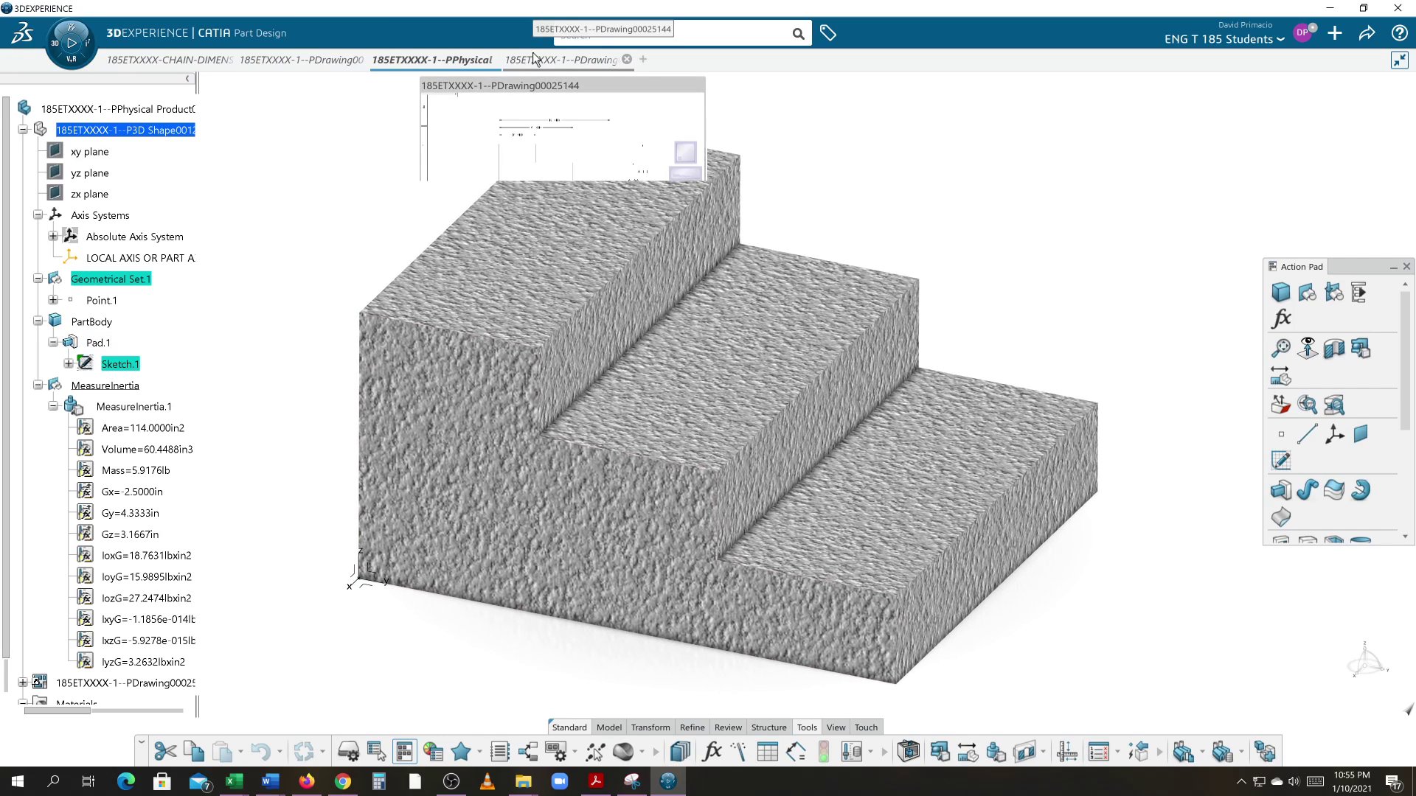
pyautogui.click(534, 64)
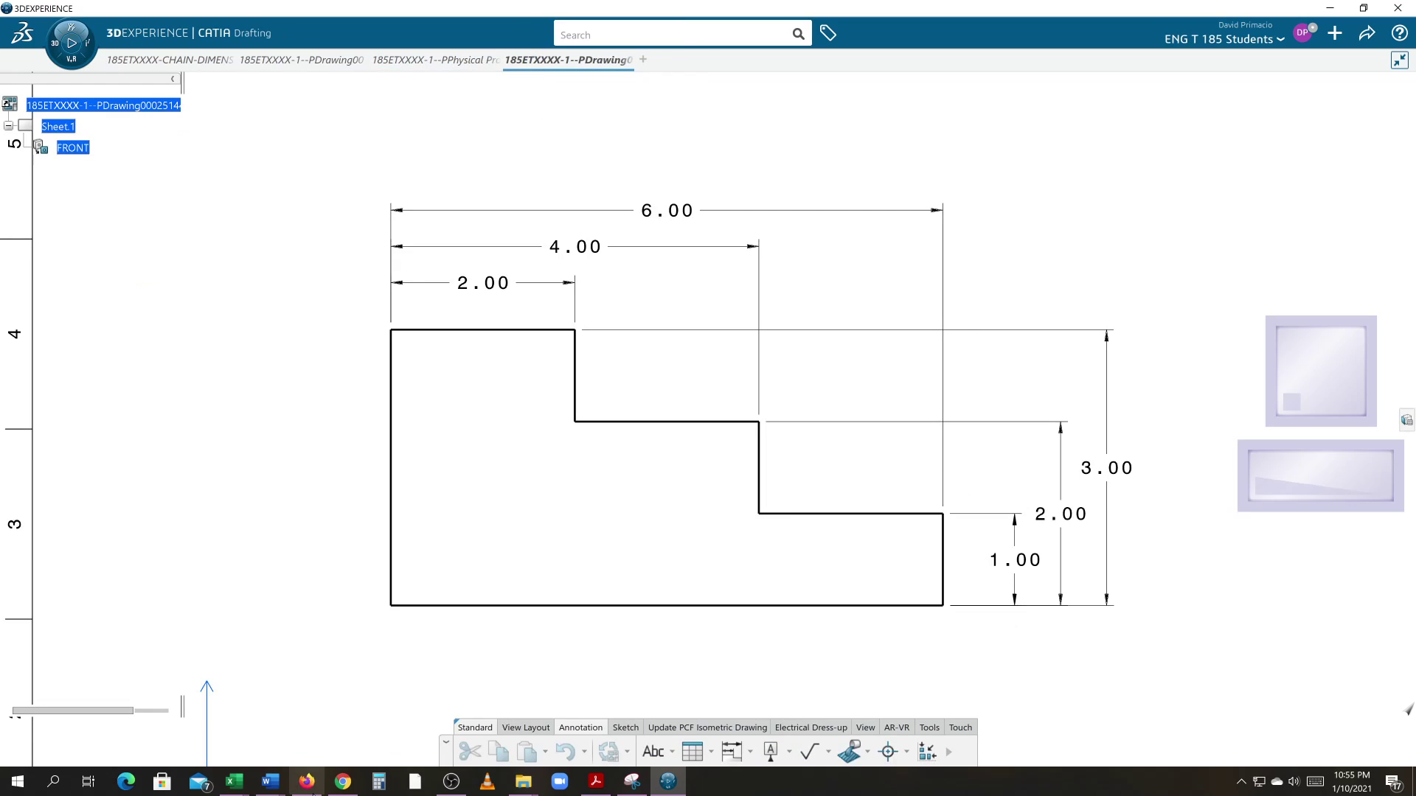
# Check the Chain Dimensions and Stack Dimensions assignment pages in Firefox and return to the CATIA drawing.
pyautogui.click(307, 784)
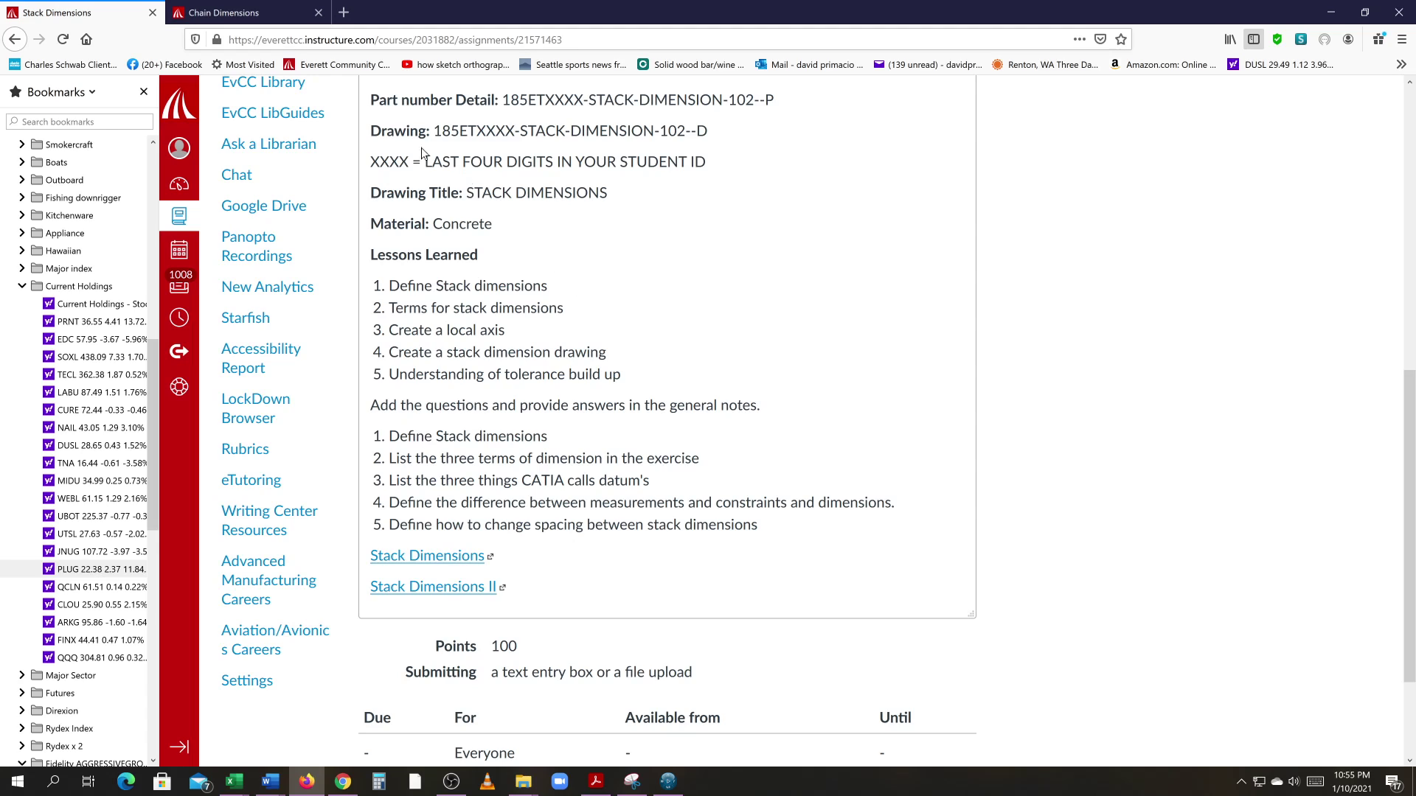
pyautogui.click(224, 13)
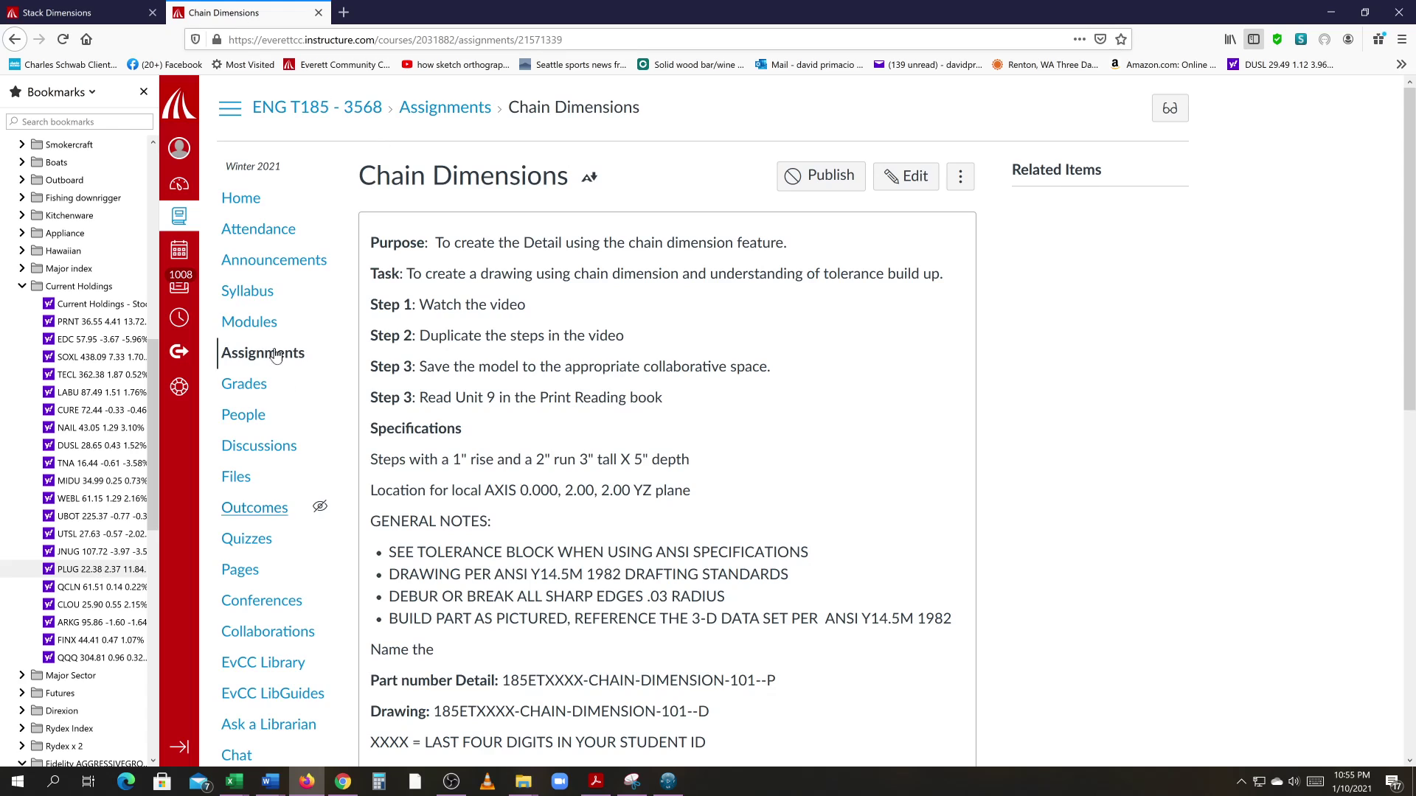
pyautogui.click(90, 18)
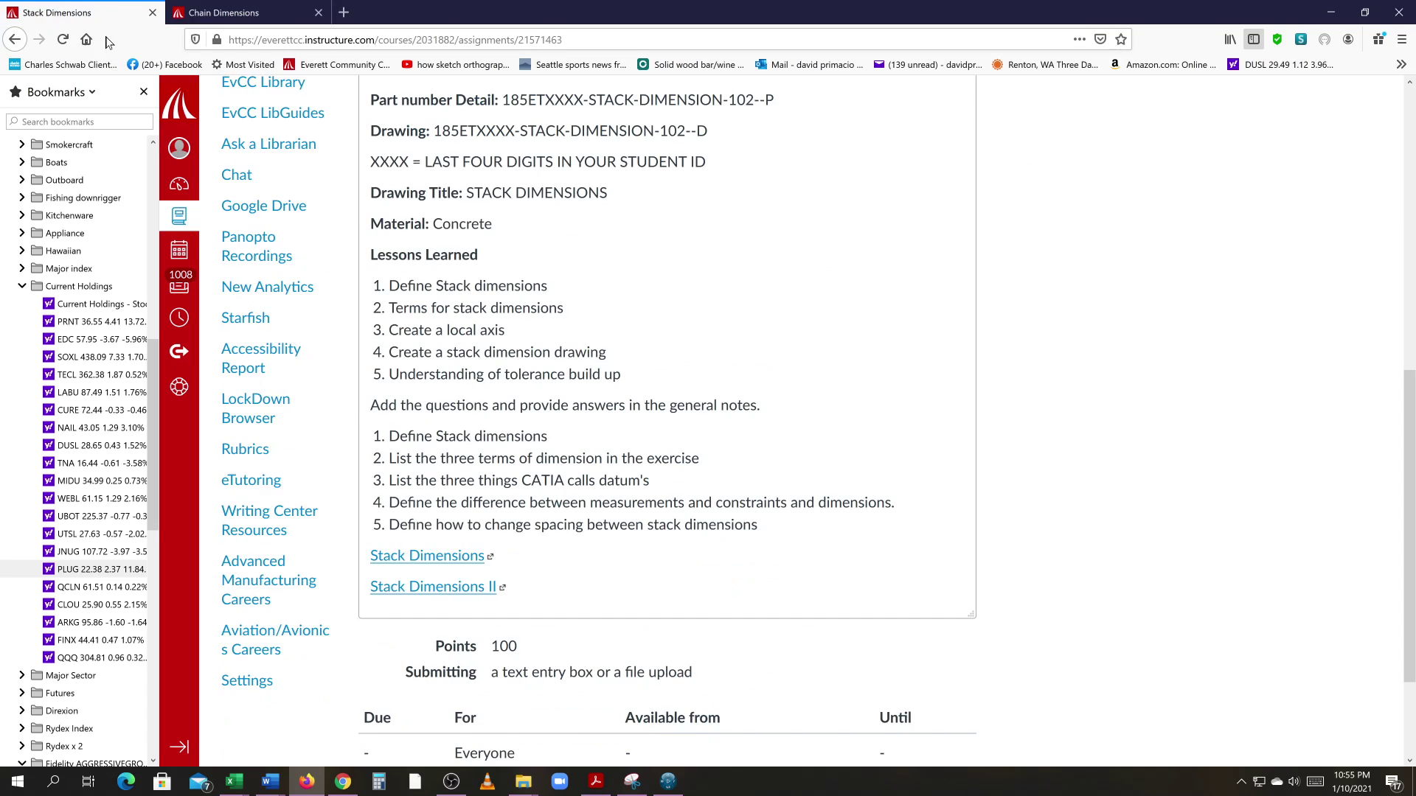
pyautogui.click(680, 783)
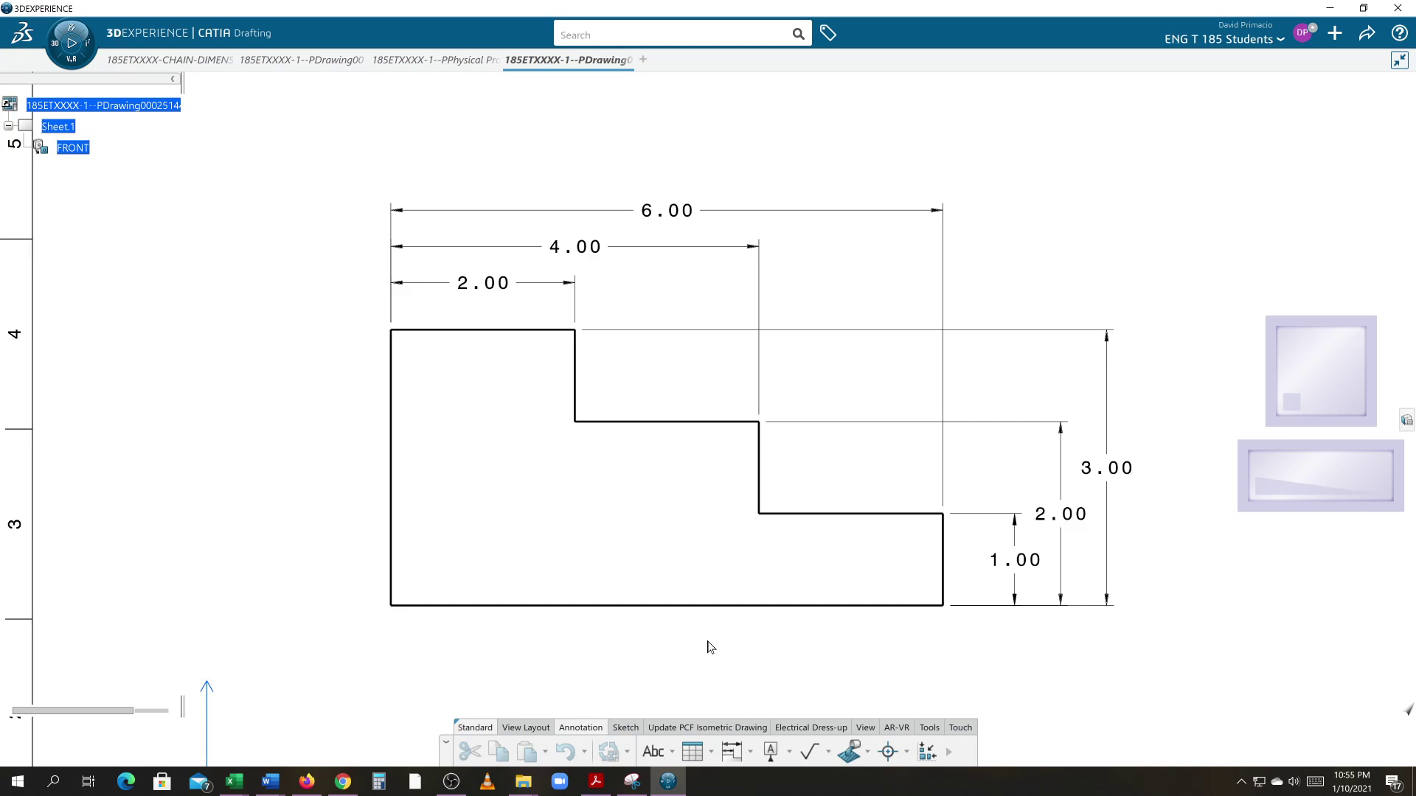
# Attach datum feature A to the stair profile's bottom edge, placing its label below the edge.
pyautogui.moveTo(708, 649); pyautogui.dragTo(649, 629, button='middle')
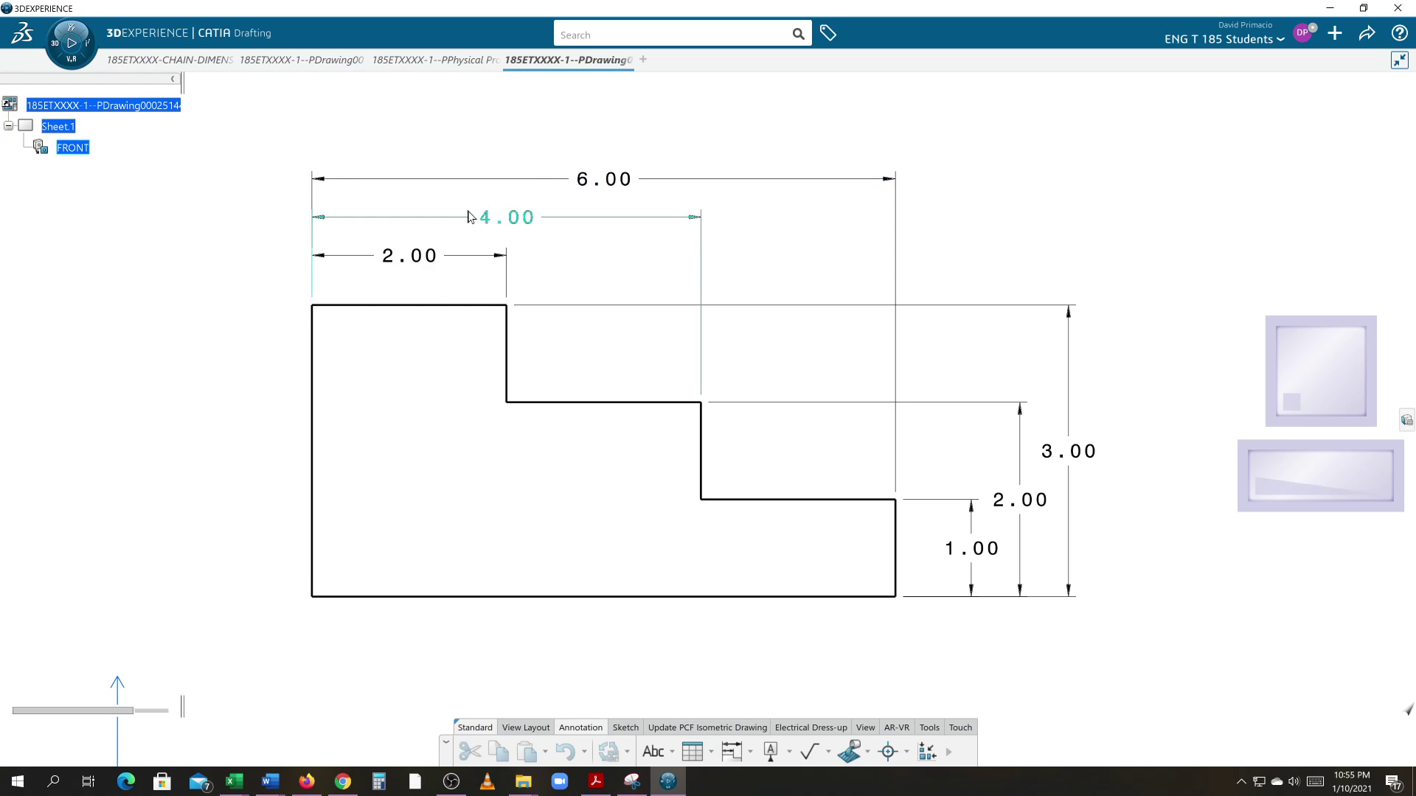
pyautogui.click(772, 759)
pyautogui.moveTo(624, 632); pyautogui.dragTo(705, 569, button='middle')
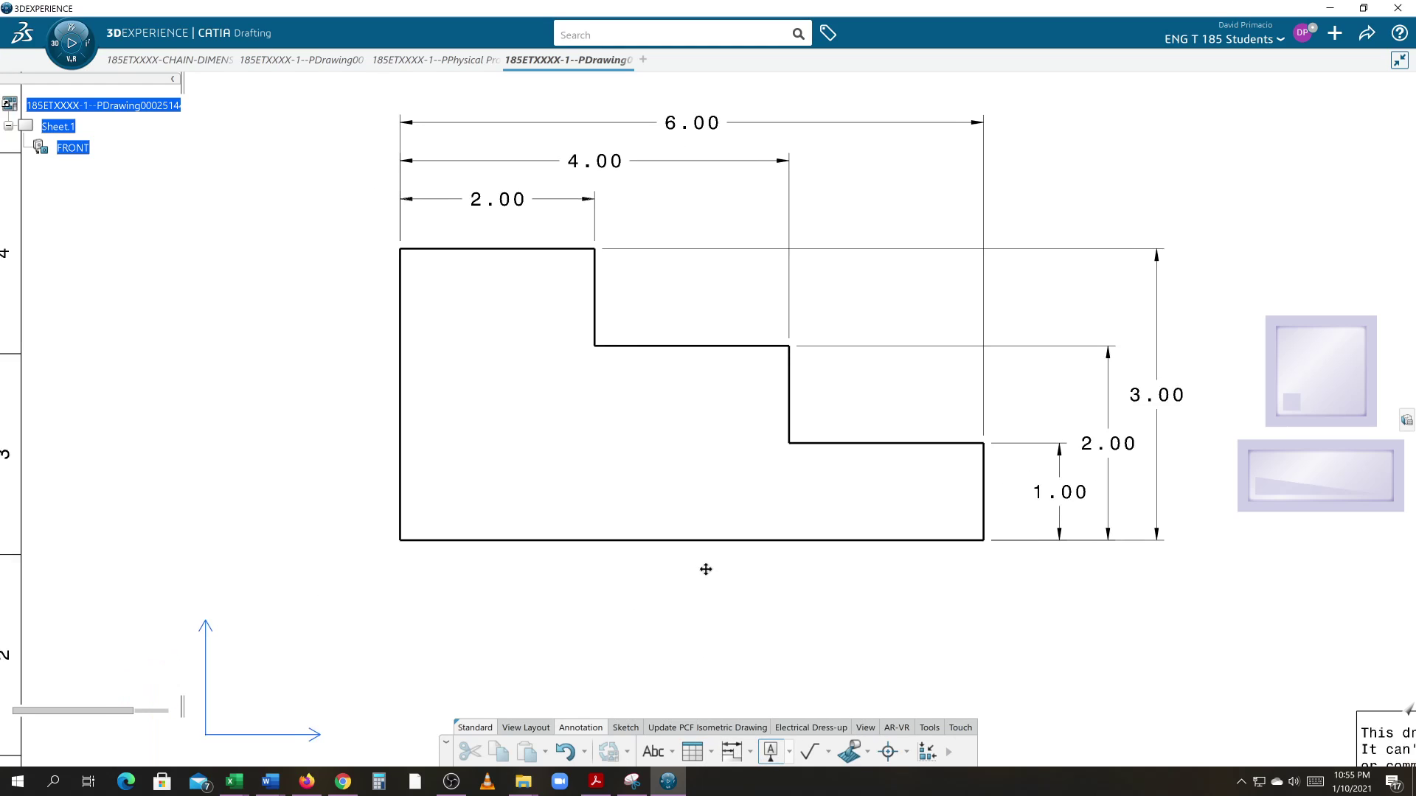
pyautogui.click(678, 538)
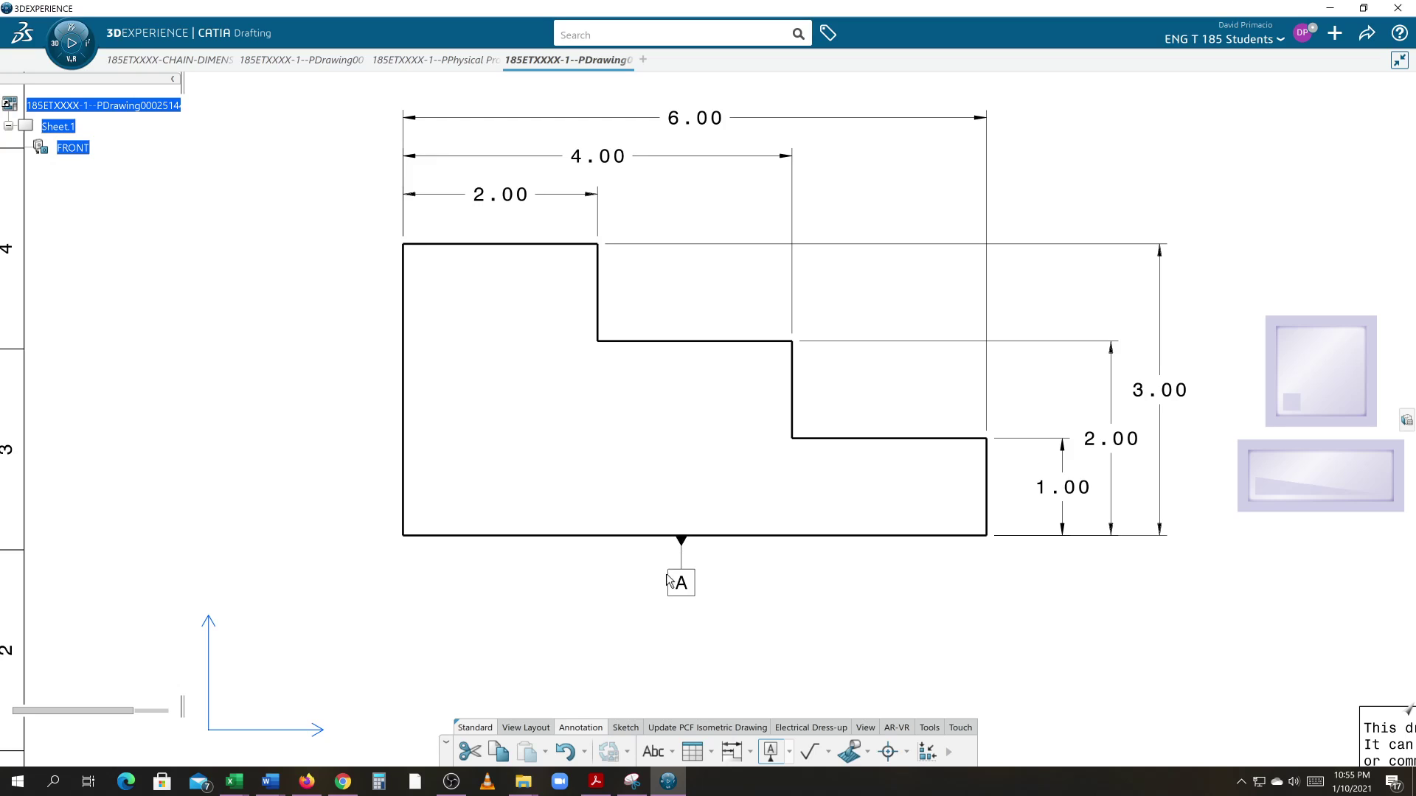
pyautogui.click(664, 593)
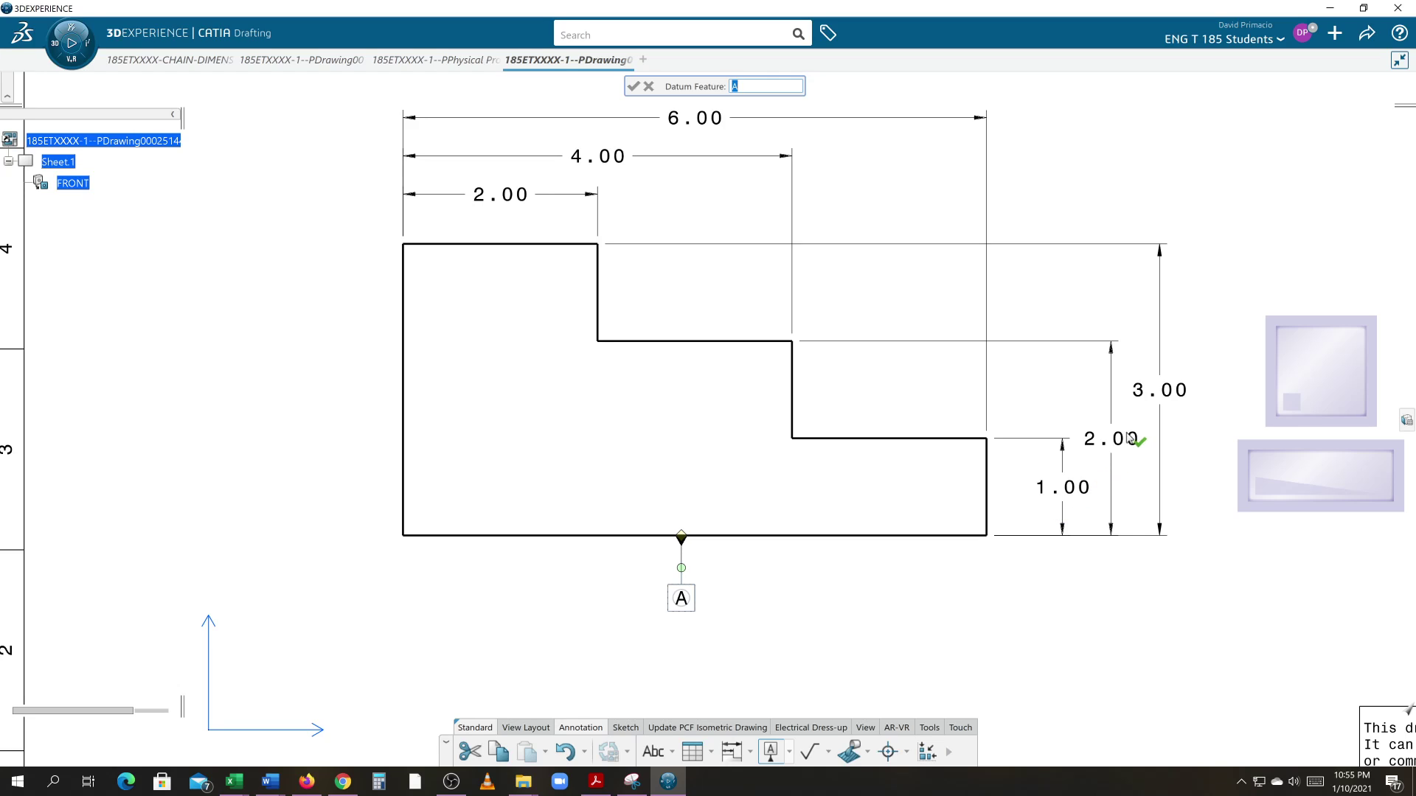
pyautogui.click(997, 586)
pyautogui.click(580, 626)
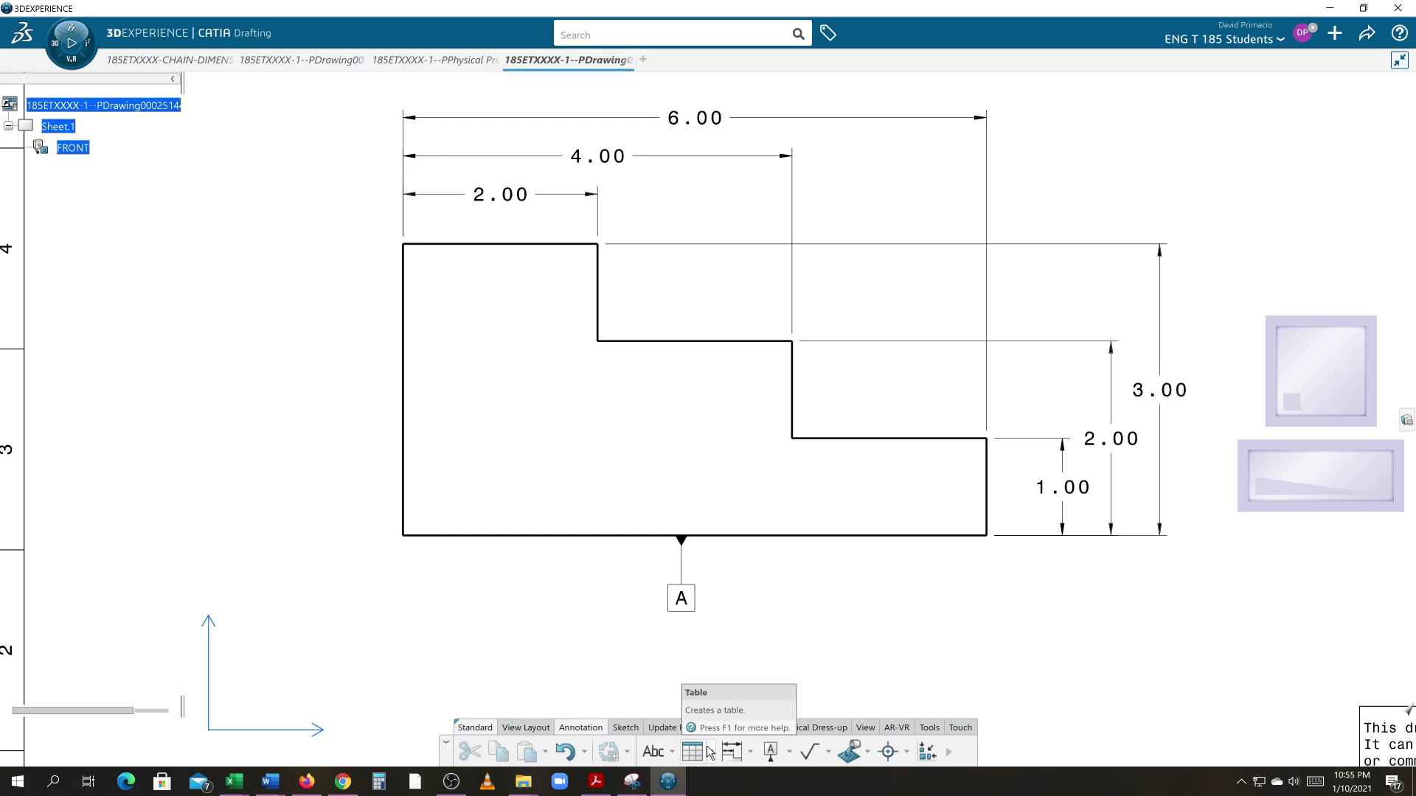
# Attach datum feature B to the stair profile's left vertical edge, placing its label outside the profile.
pyautogui.click(771, 751)
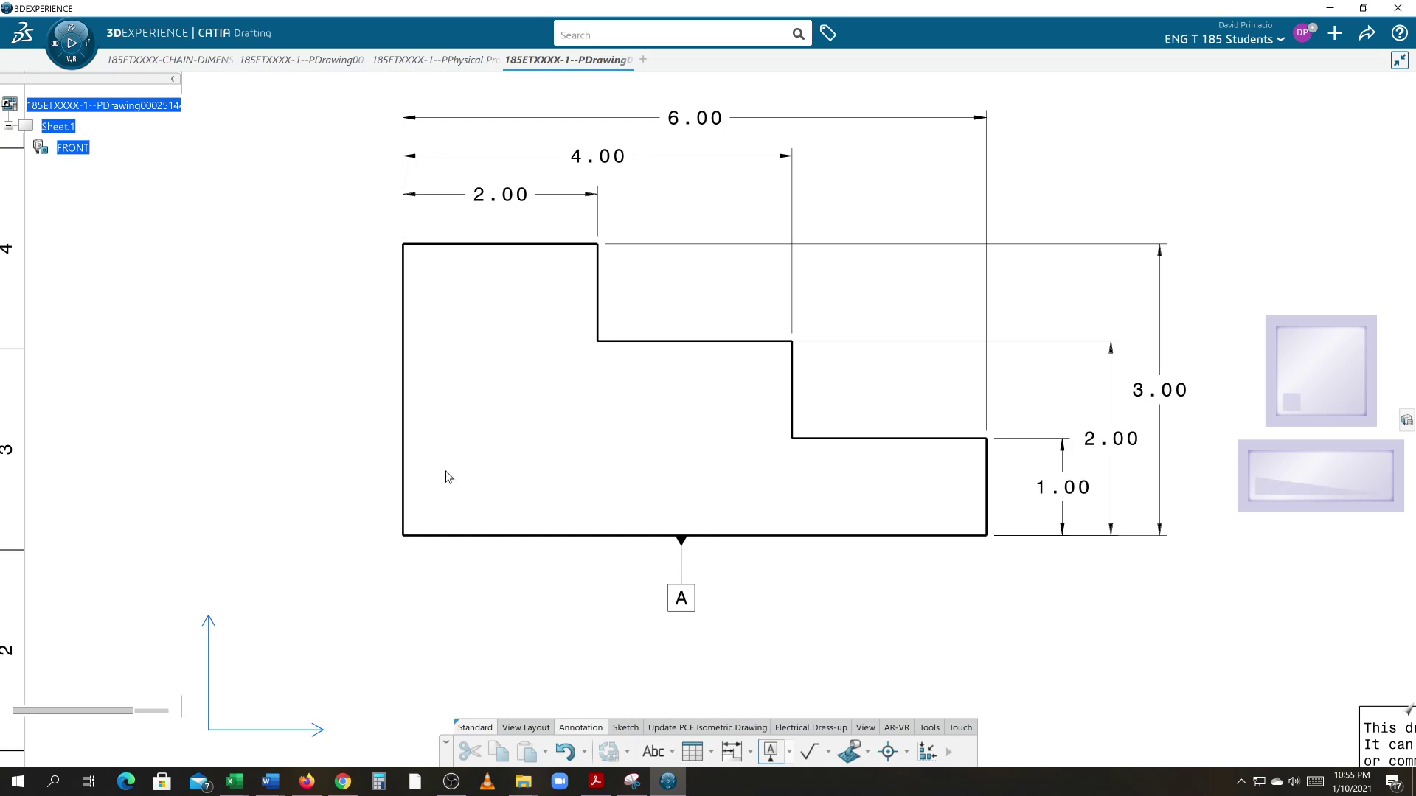
pyautogui.click(403, 406)
pyautogui.click(297, 380)
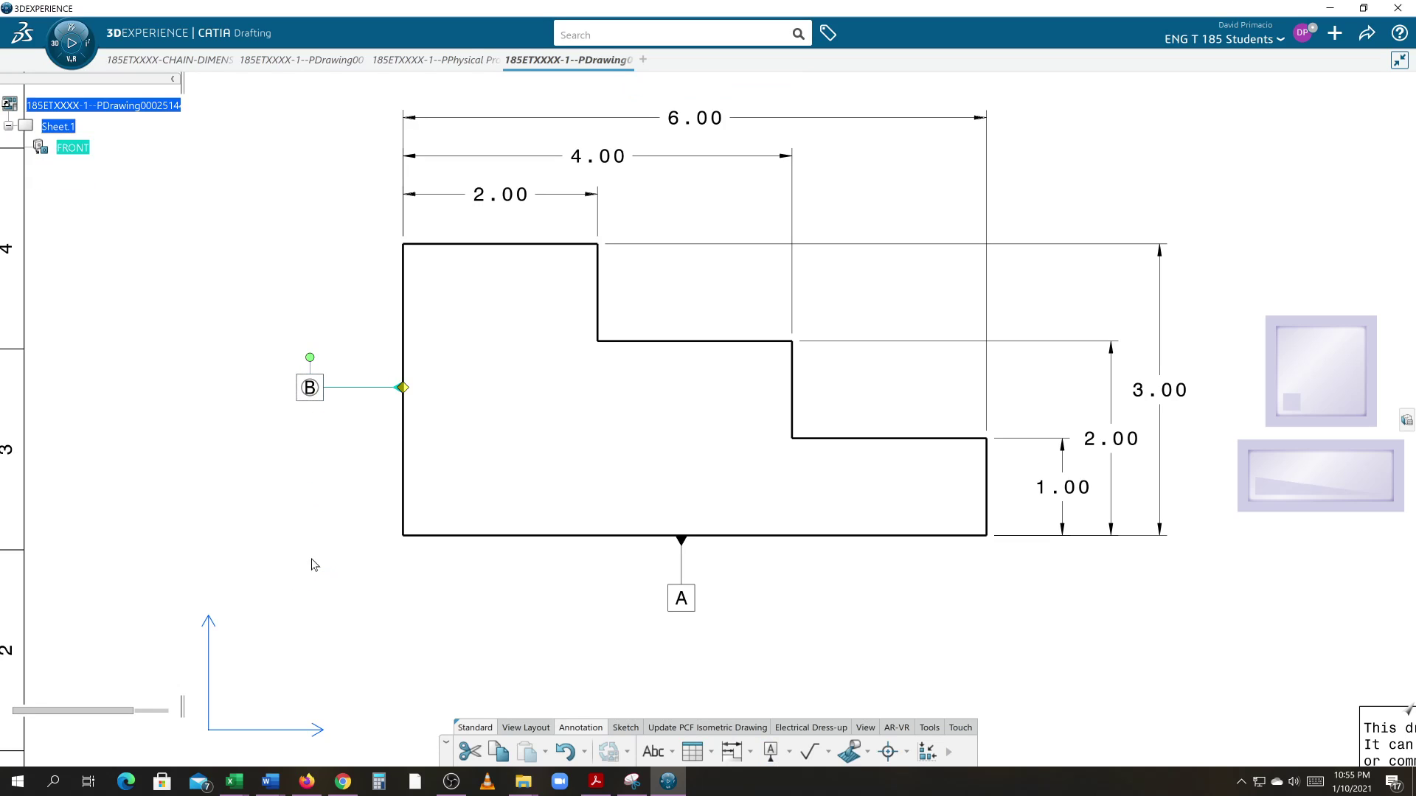
pyautogui.click(317, 565)
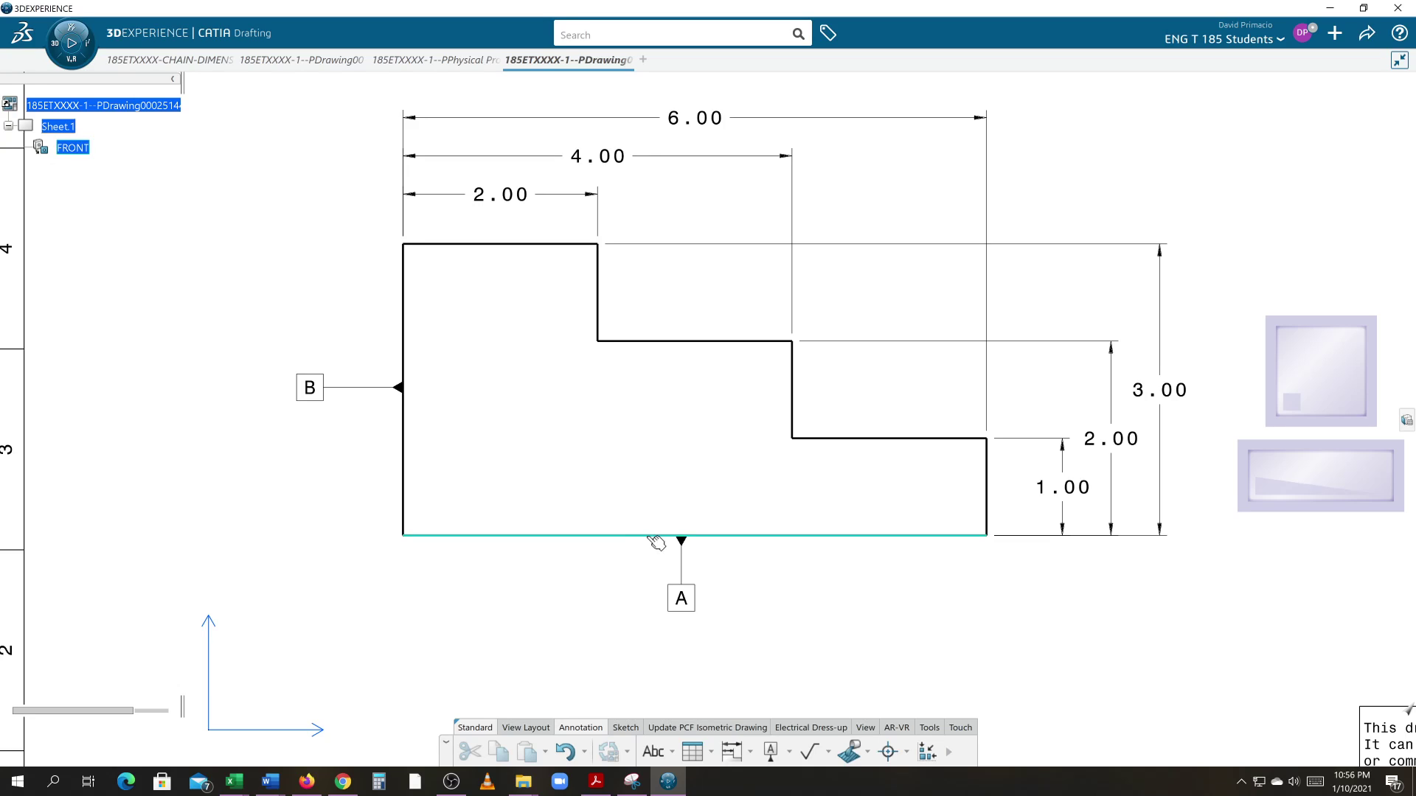
pyautogui.moveTo(810, 594); pyautogui.dragTo(784, 627, button='middle')
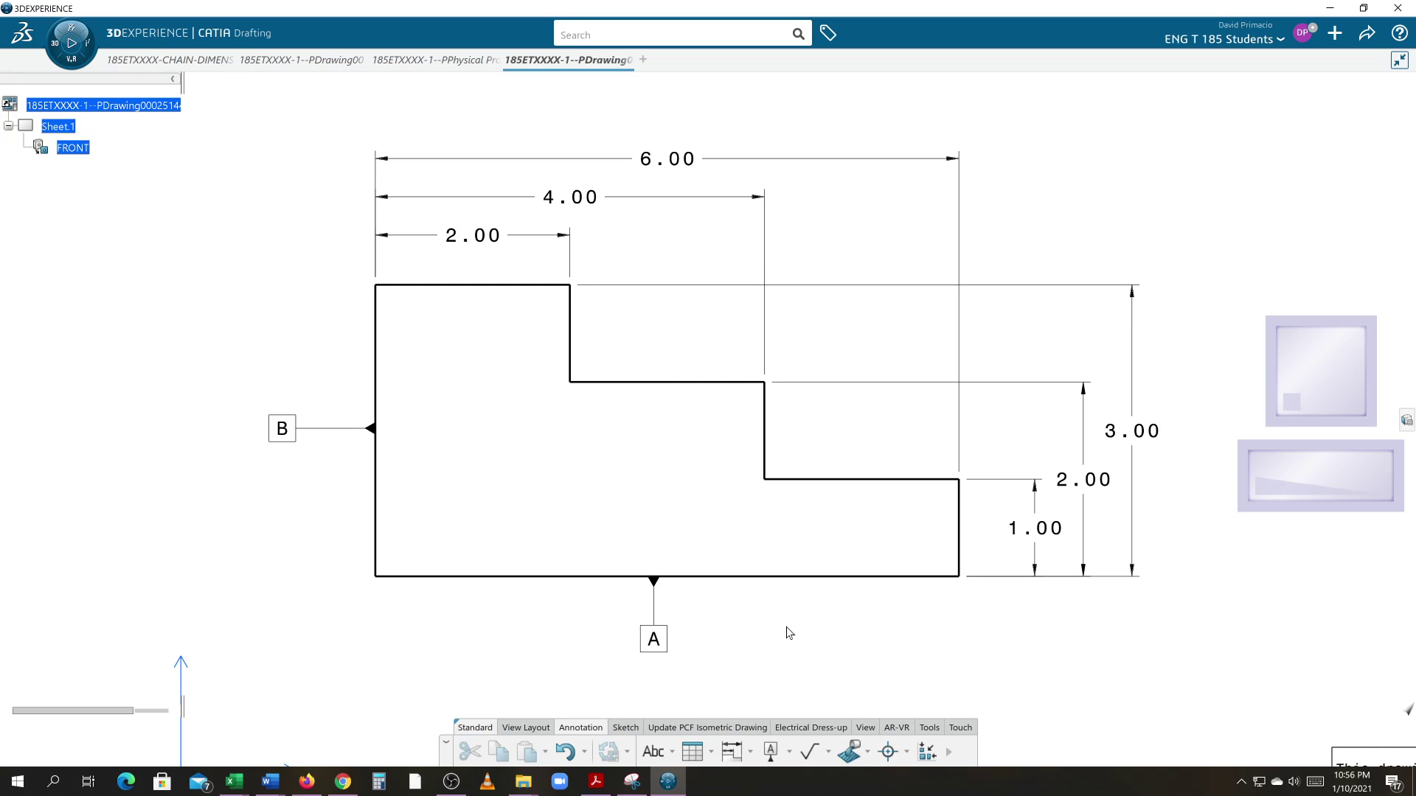
# Read the Stack Dimensions assignment questions in Firefox and compare them with the dimensioned drawing in CATIA.
pyautogui.click(307, 782)
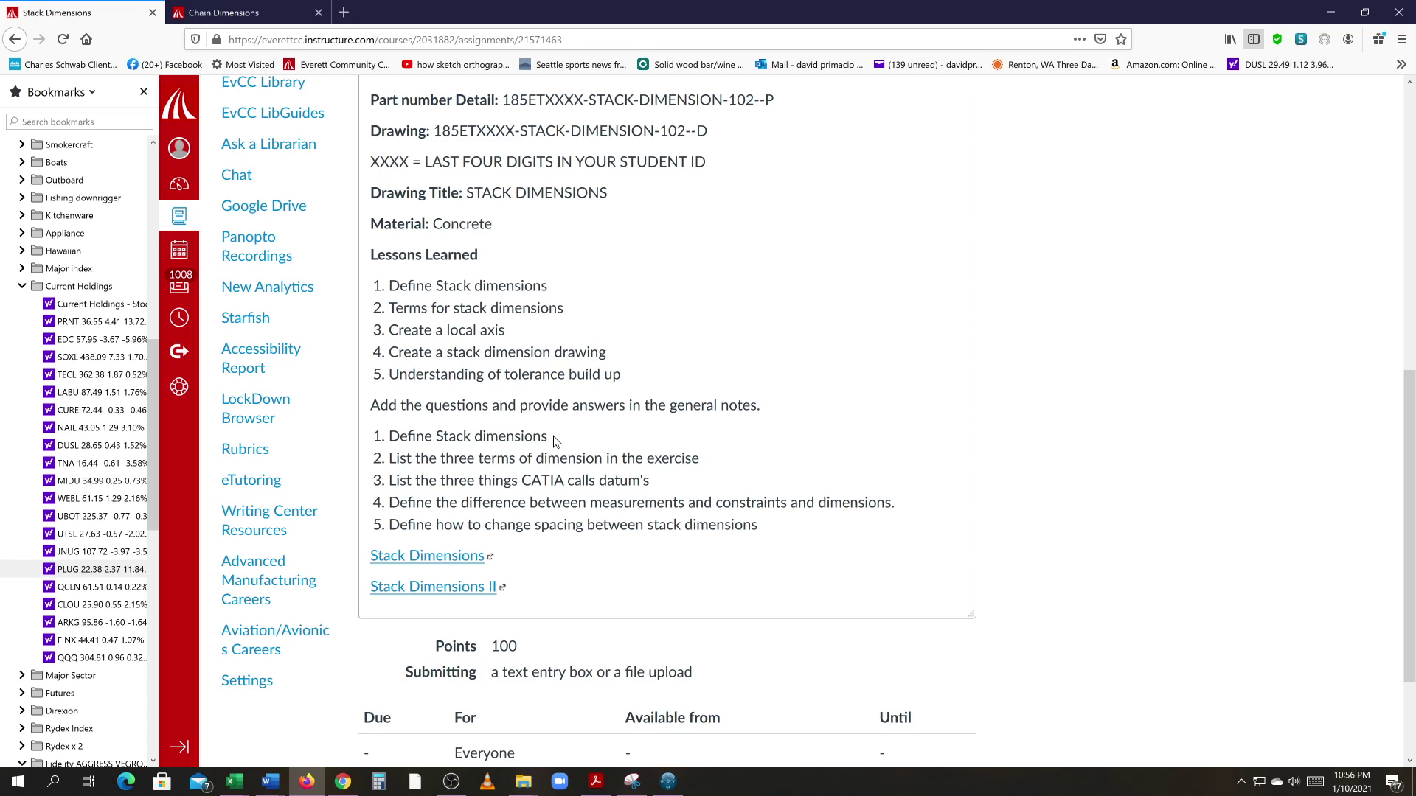
pyautogui.hotkey('alt', 'Tab')
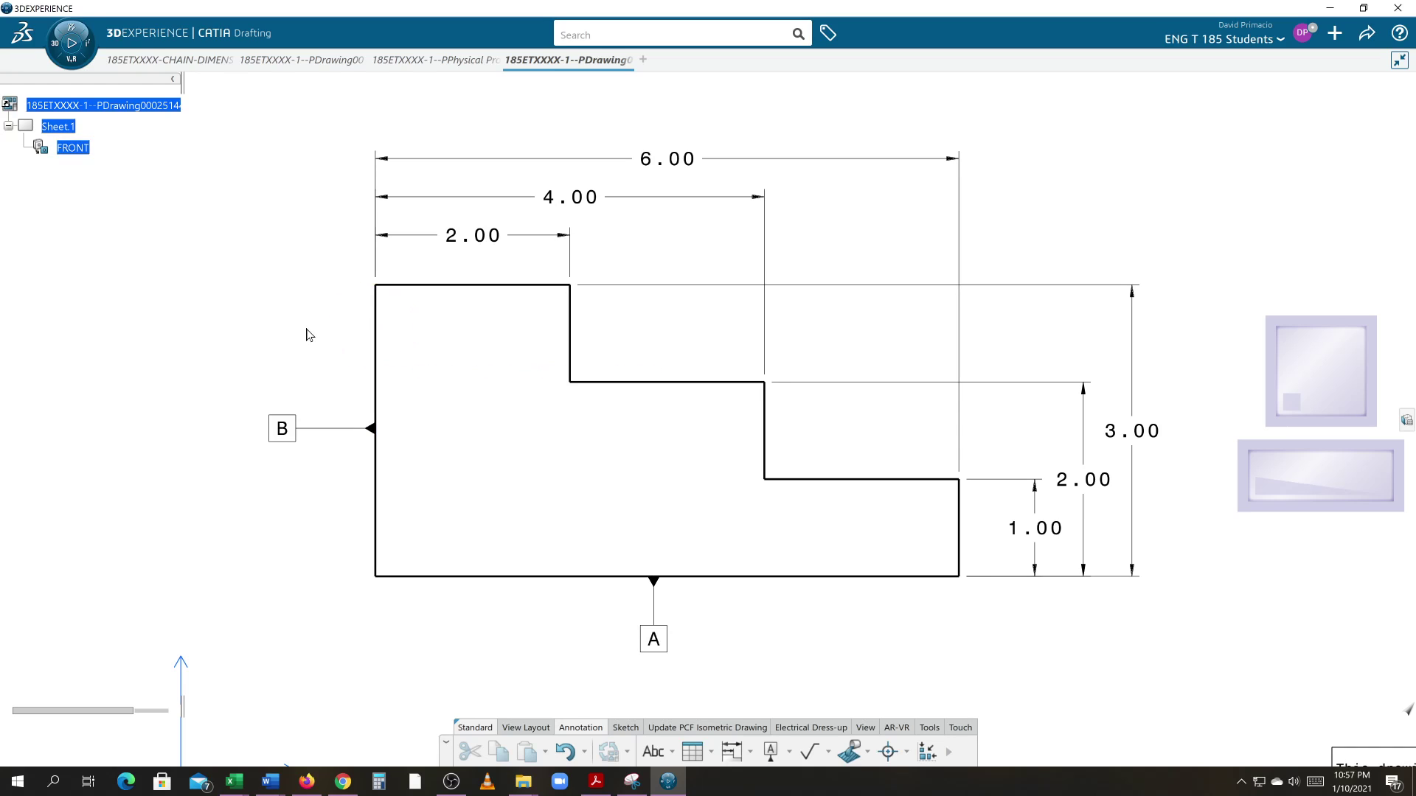
pyautogui.hotkey('alt', 'Tab')
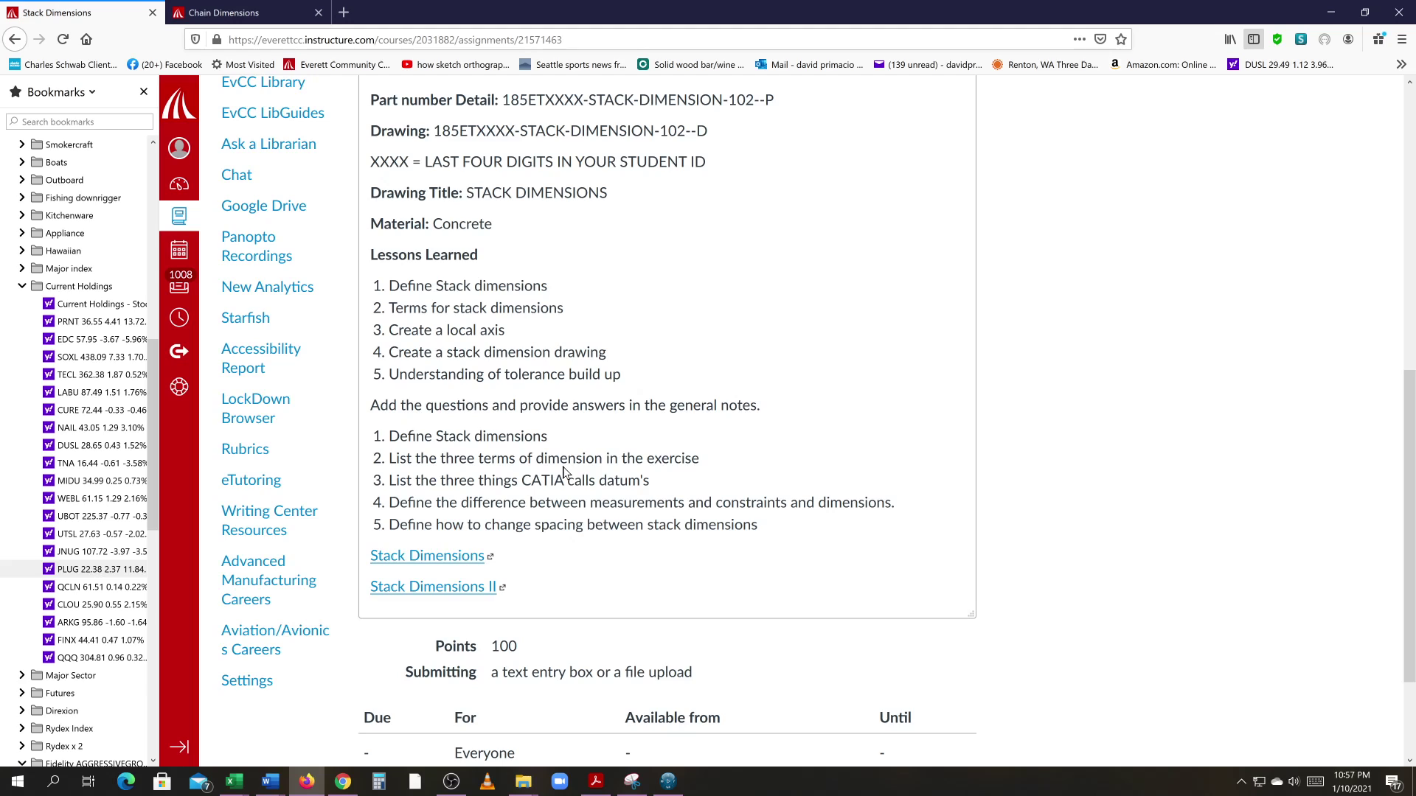
# Switch to CATIA, bring up the stair part's 3D model and open its profile sketch, Sketch.1.
pyautogui.hotkey('alt', 'Tab')
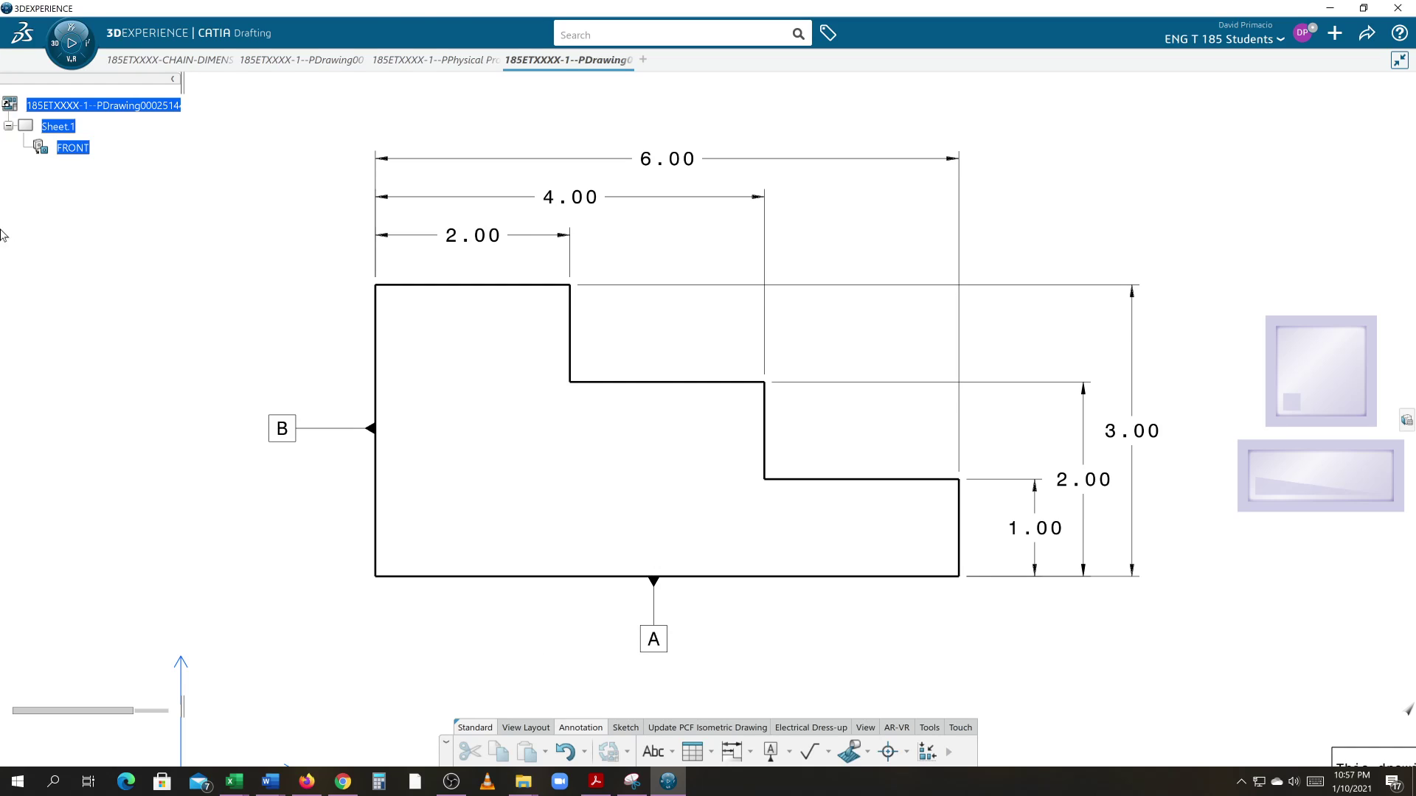
pyautogui.moveTo(418, 61)
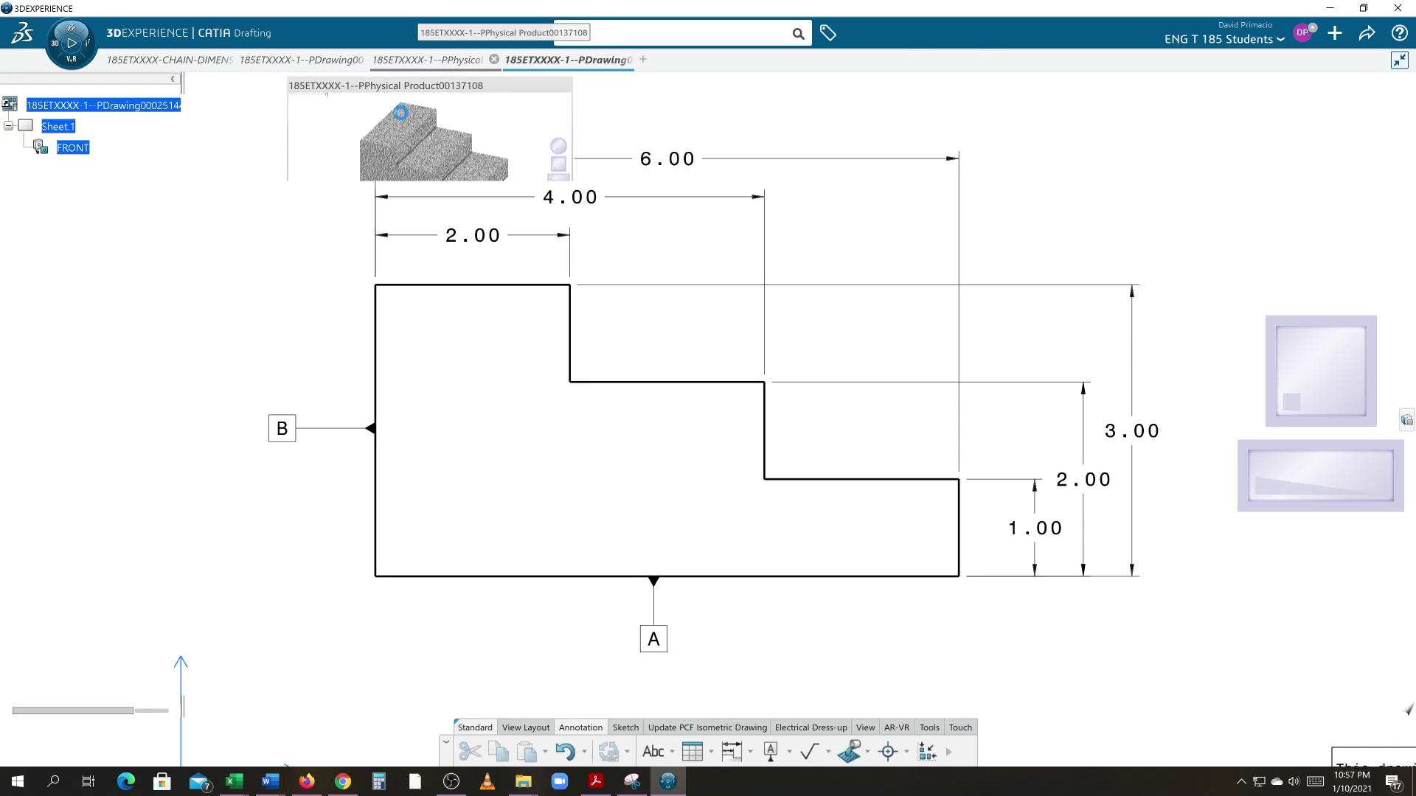
pyautogui.click(394, 108)
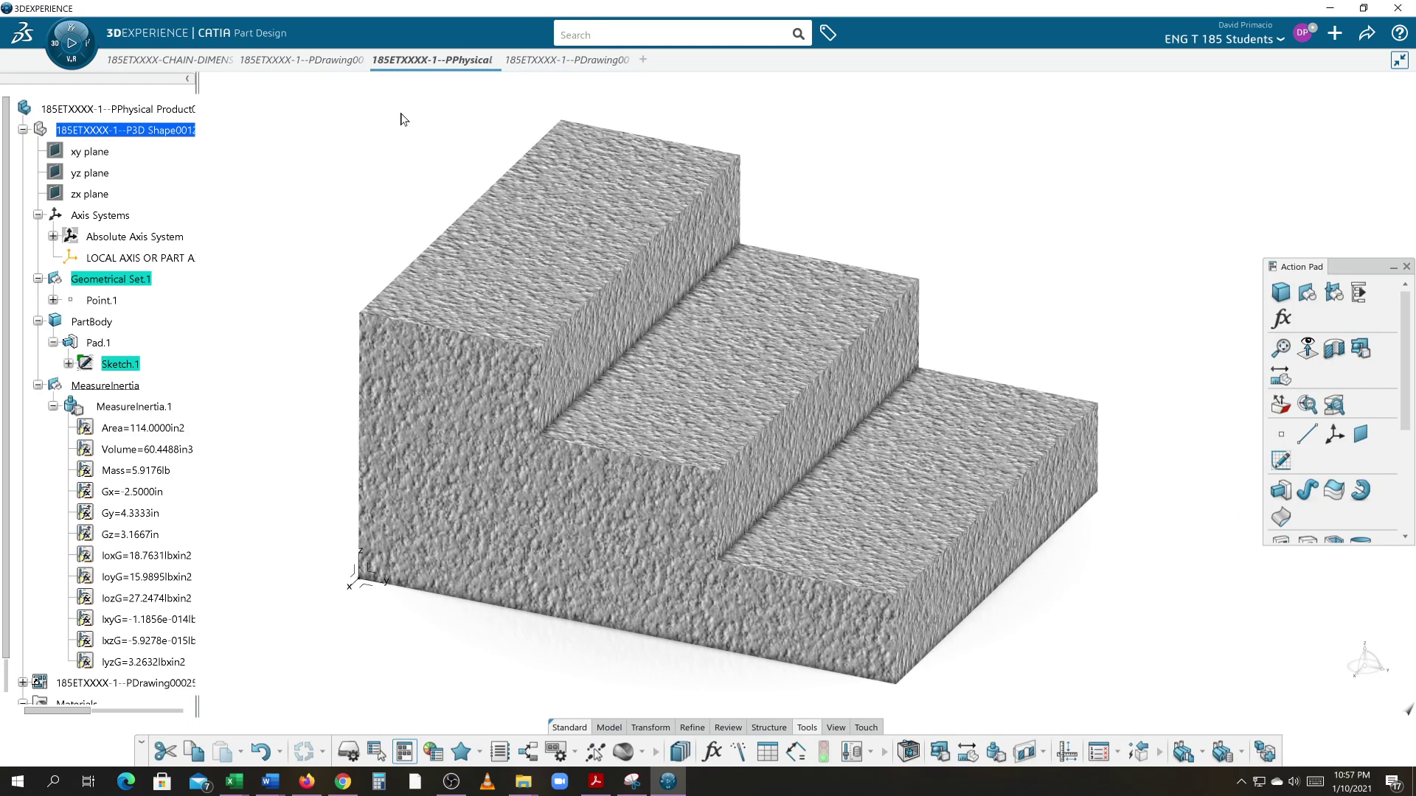
pyautogui.doubleClick(137, 365)
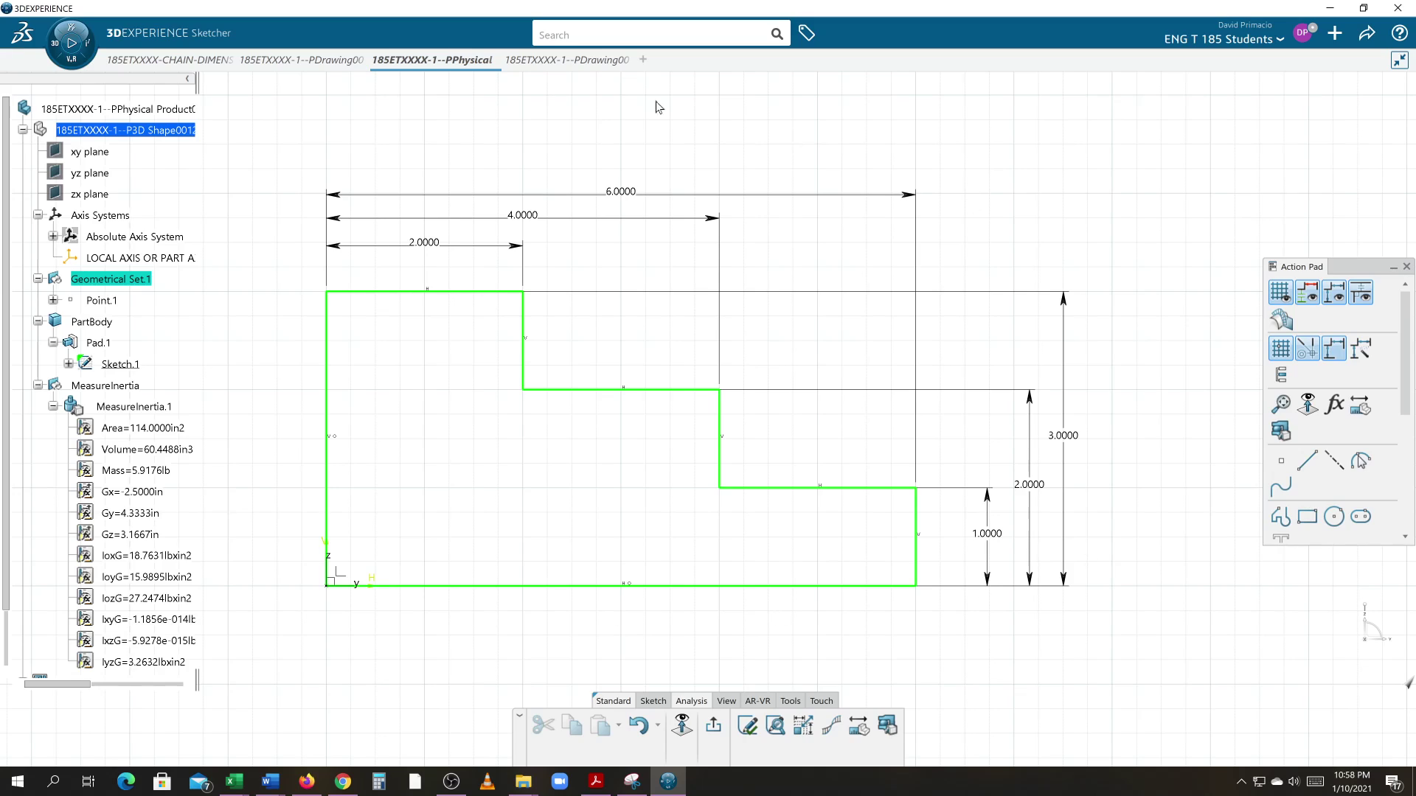
# Compare the drawing's stack dimensions with the constraints in the part's sketch, rechecking the assignment questions in Firefox.
pyautogui.click(530, 63)
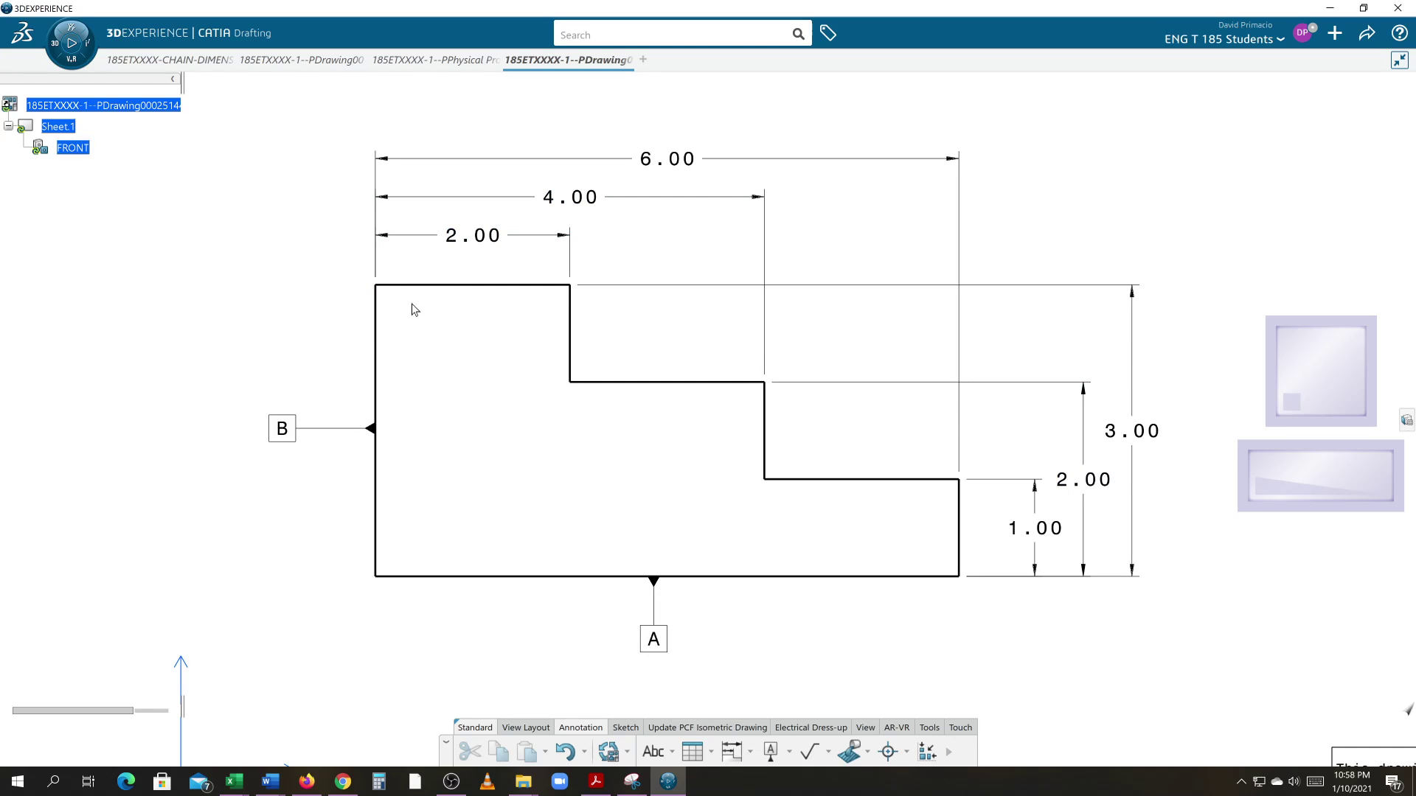
pyautogui.moveTo(410, 310); pyautogui.dragTo(386, 332, button='middle')
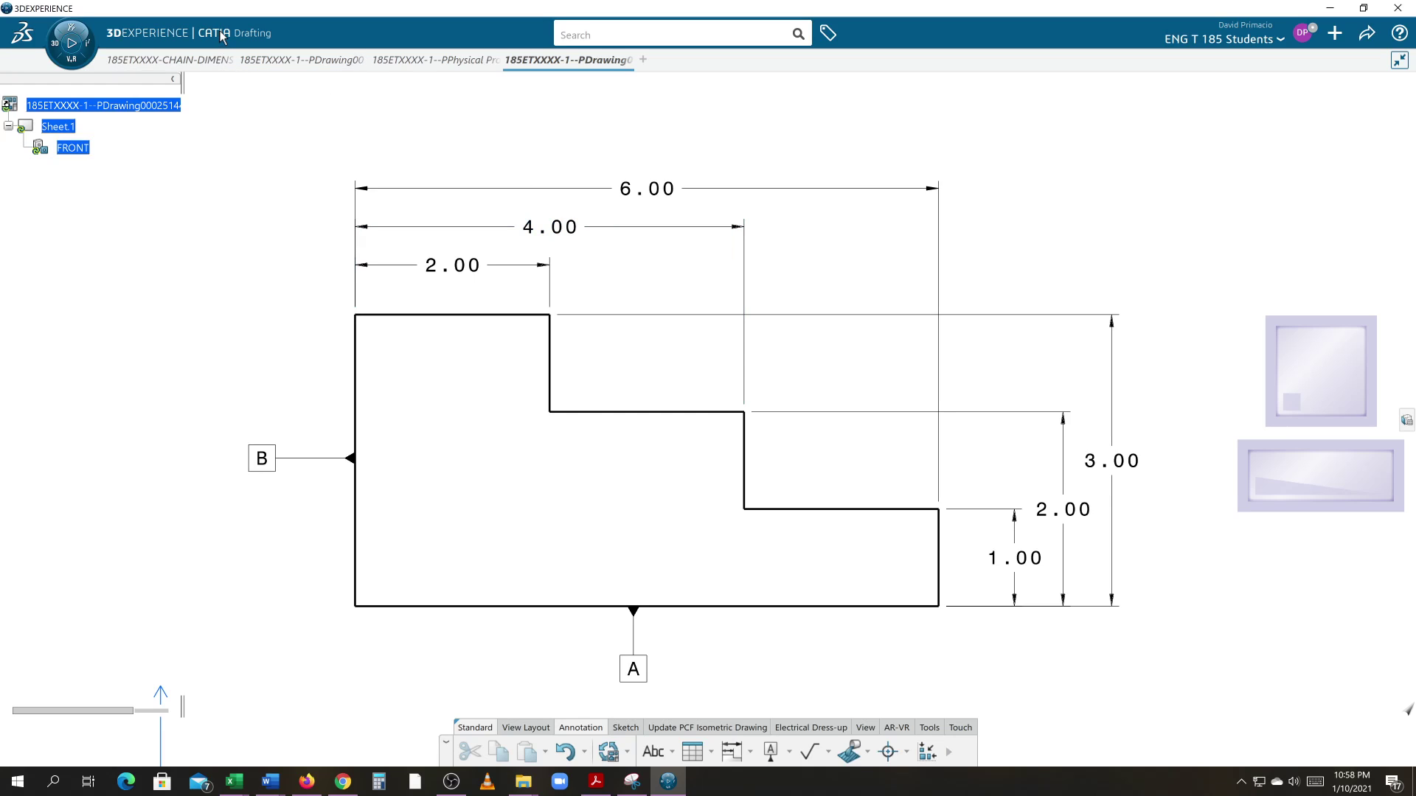
pyautogui.click(420, 63)
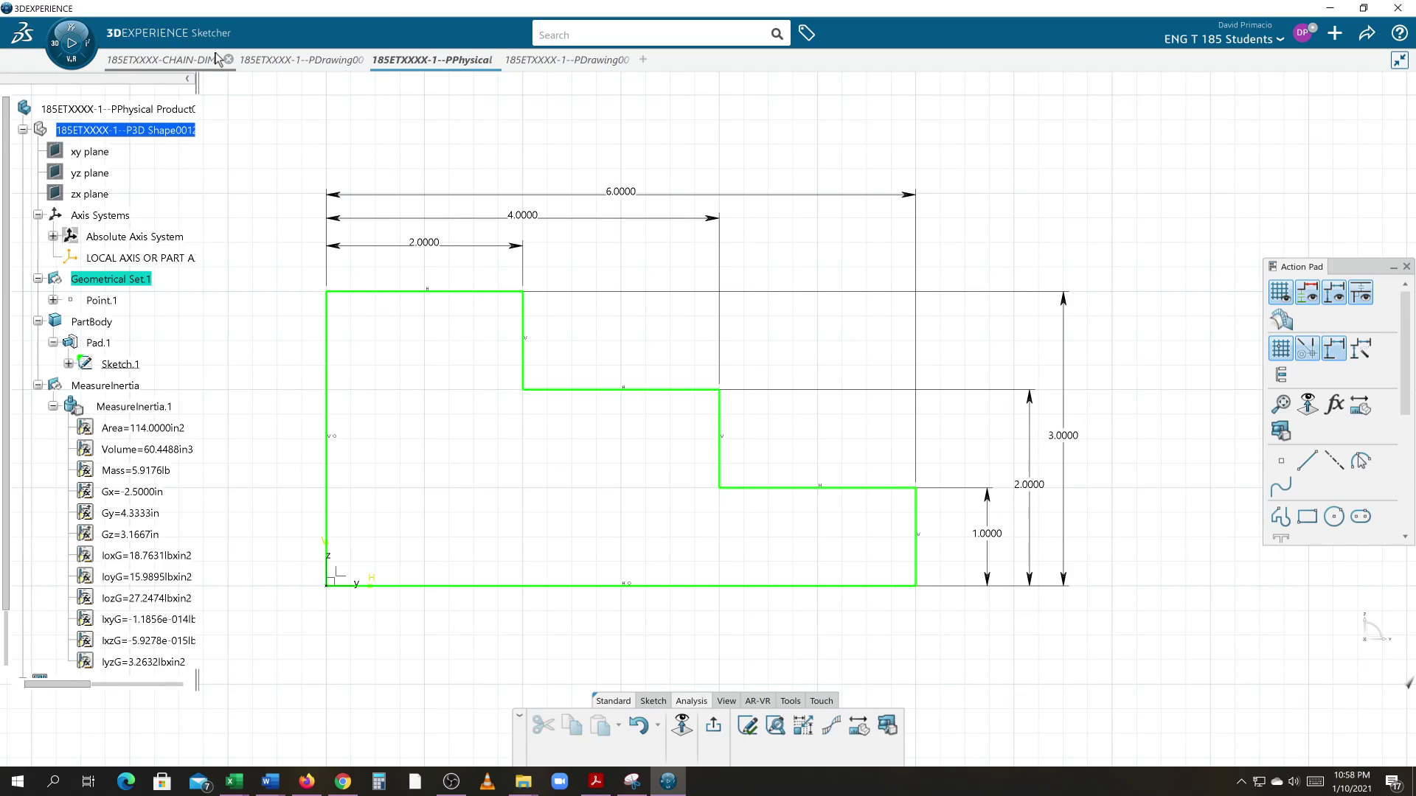
pyautogui.moveTo(218, 52)
pyautogui.moveTo(631, 339); pyautogui.dragTo(655, 329, button='middle')
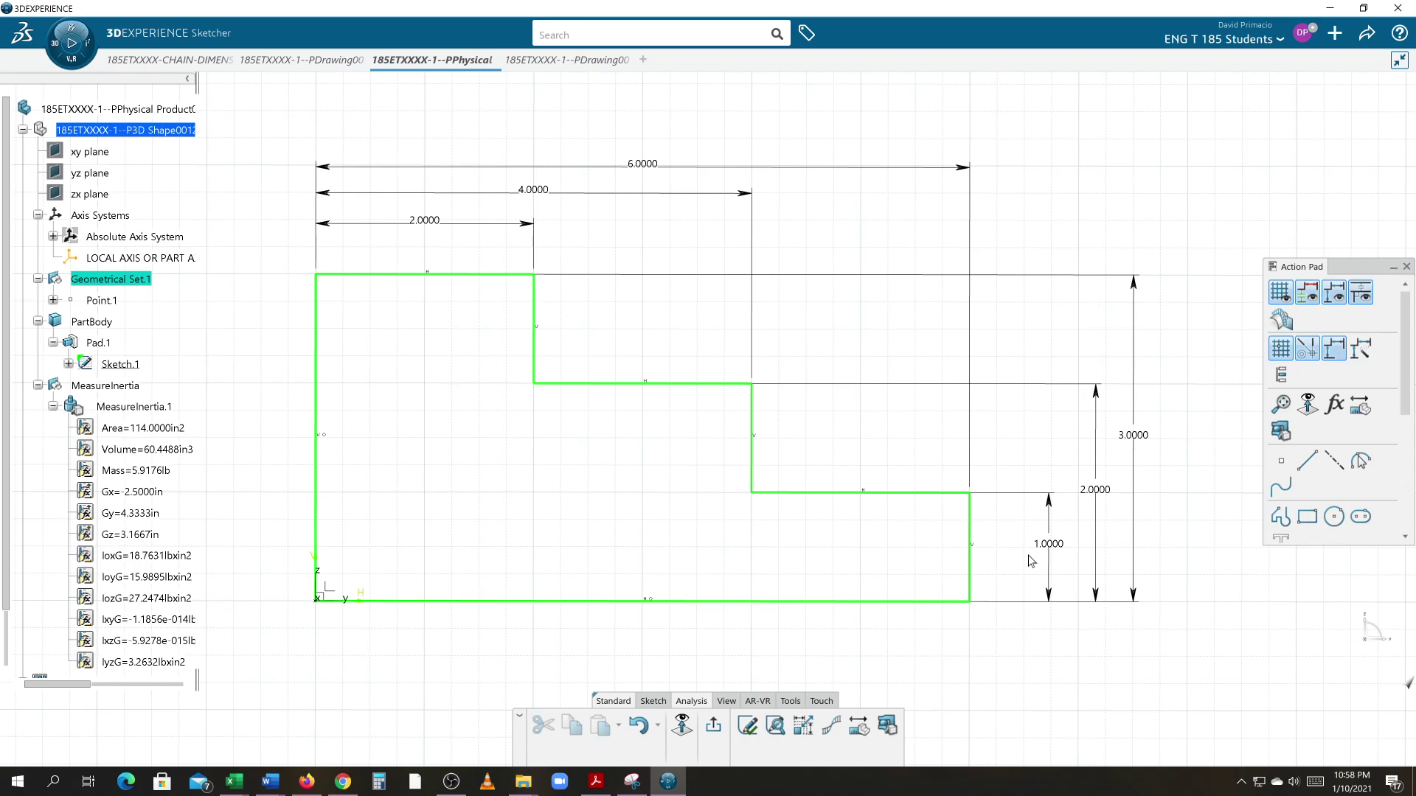
pyautogui.moveTo(474, 465); pyautogui.dragTo(467, 465, button='middle')
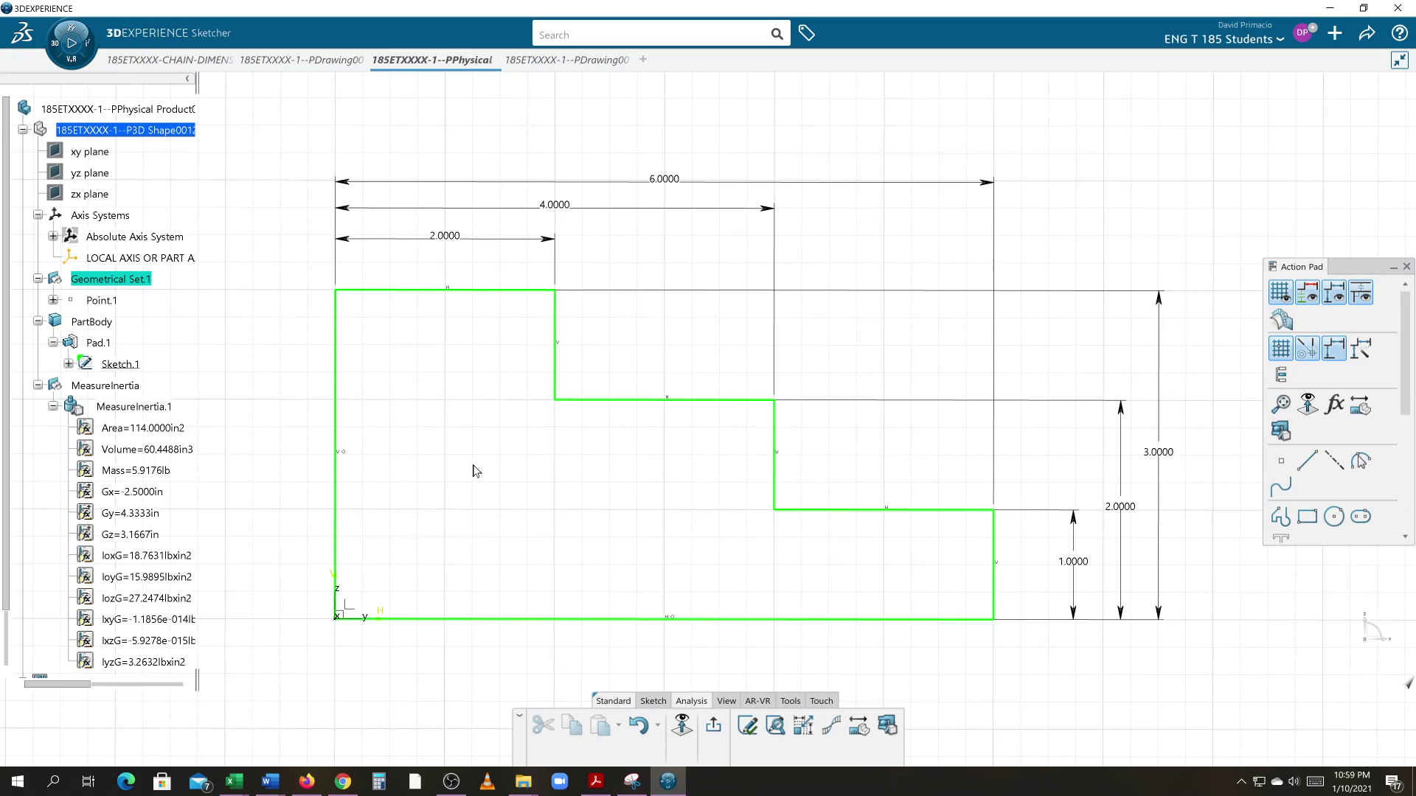
pyautogui.click(306, 782)
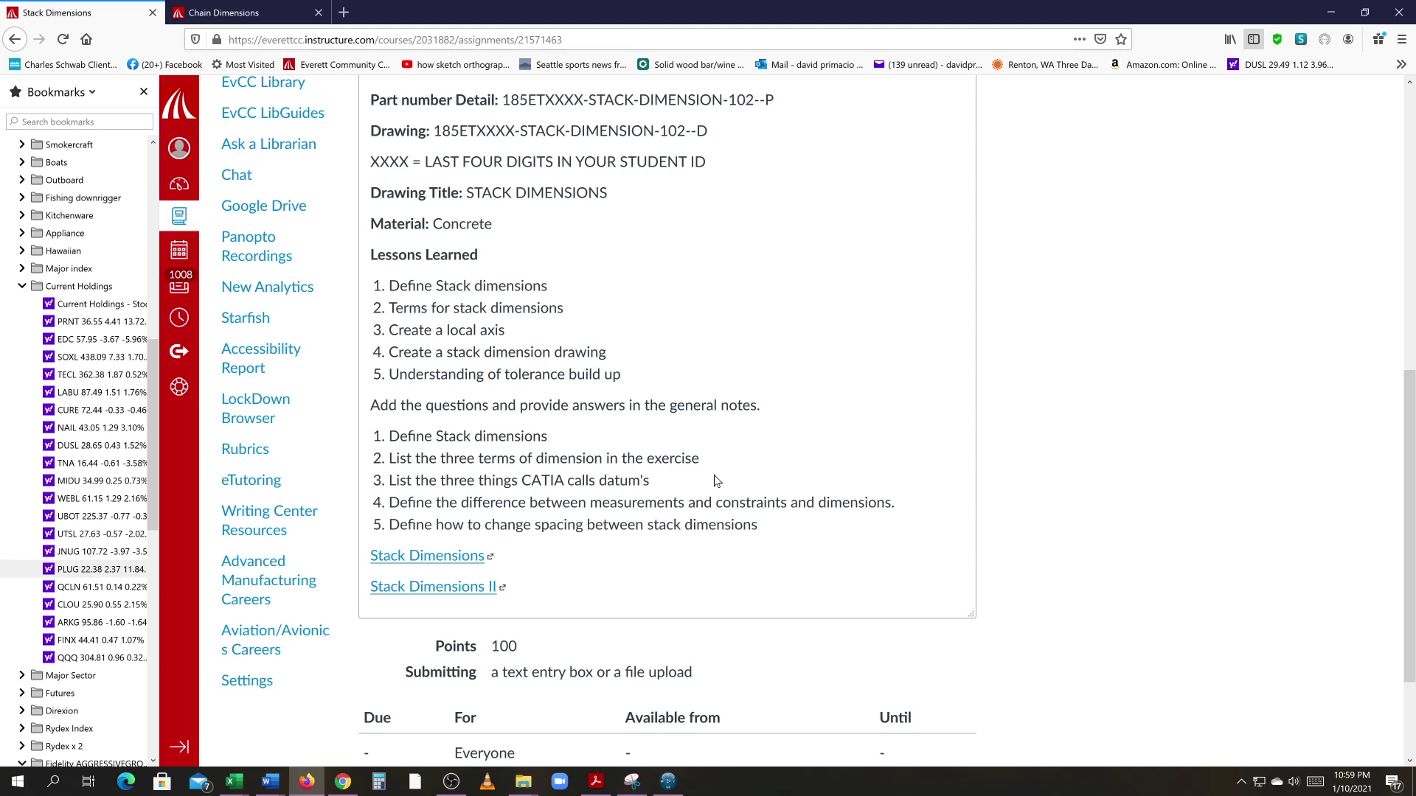
pyautogui.click(670, 782)
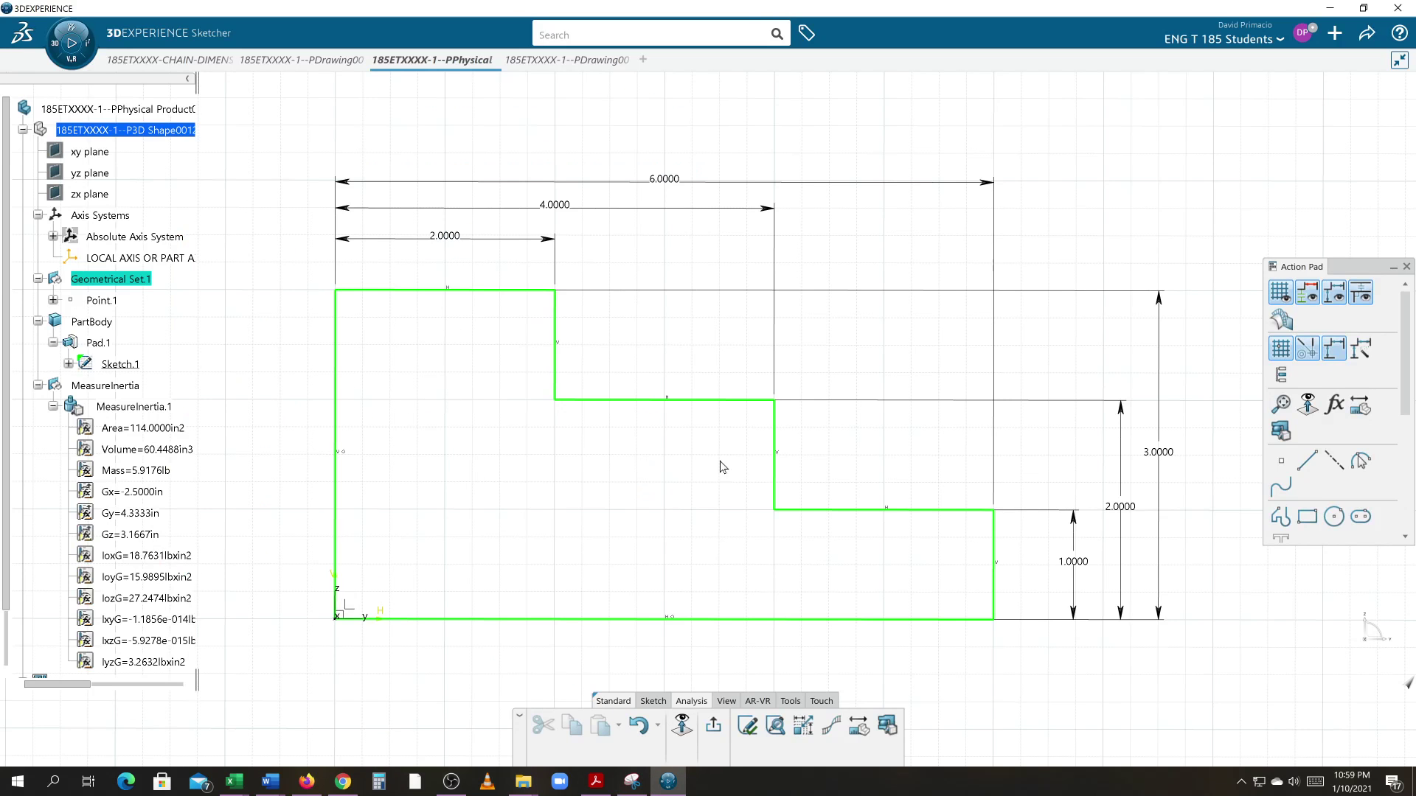
# Examine the Auto Constraint options in the sketch, including the reference elements, and close them without applying.
pyautogui.moveTo(661, 444)
pyautogui.mouseDown(button='middle')
pyautogui.moveTo(639, 386)
pyautogui.moveTo(646, 398)
pyautogui.mouseUp(button='middle')
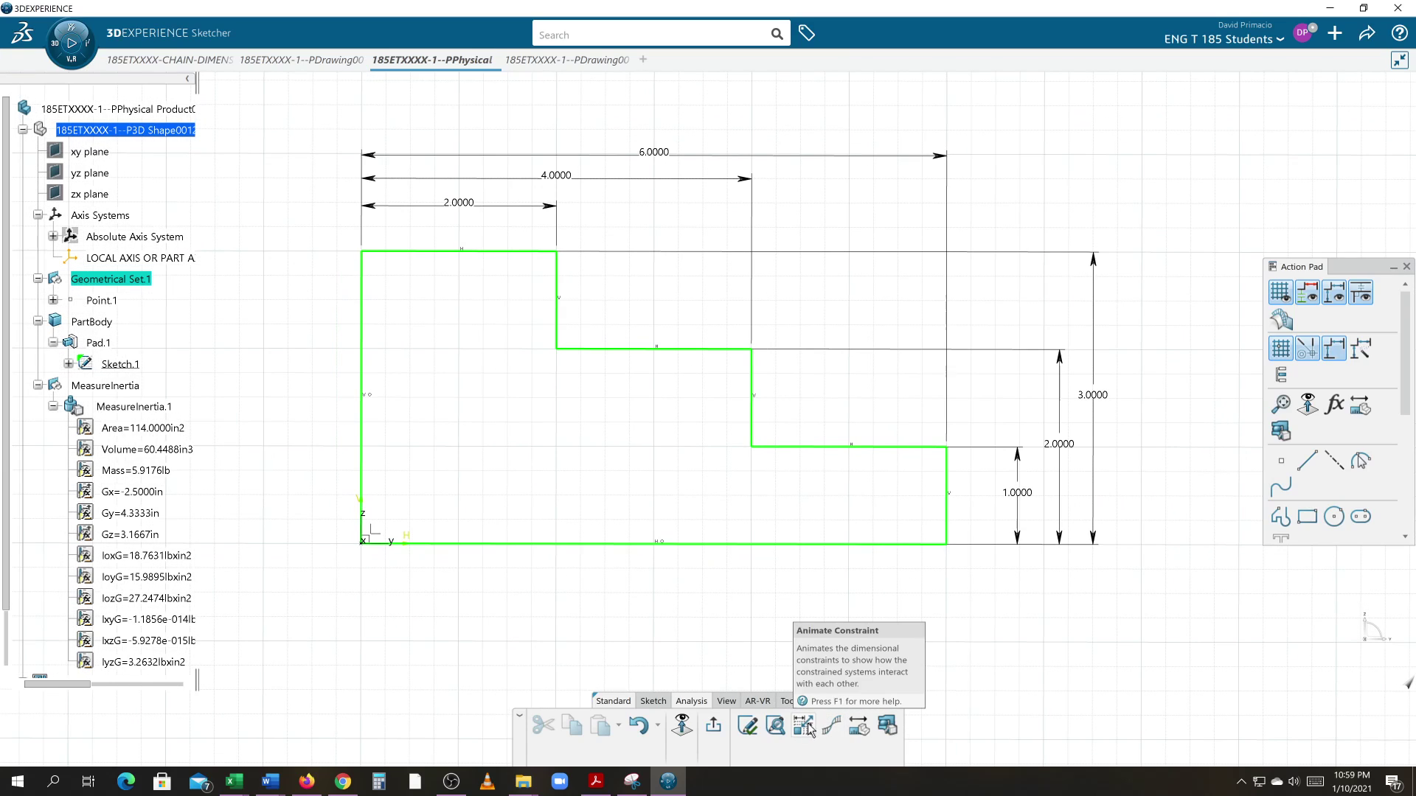
pyautogui.click(653, 701)
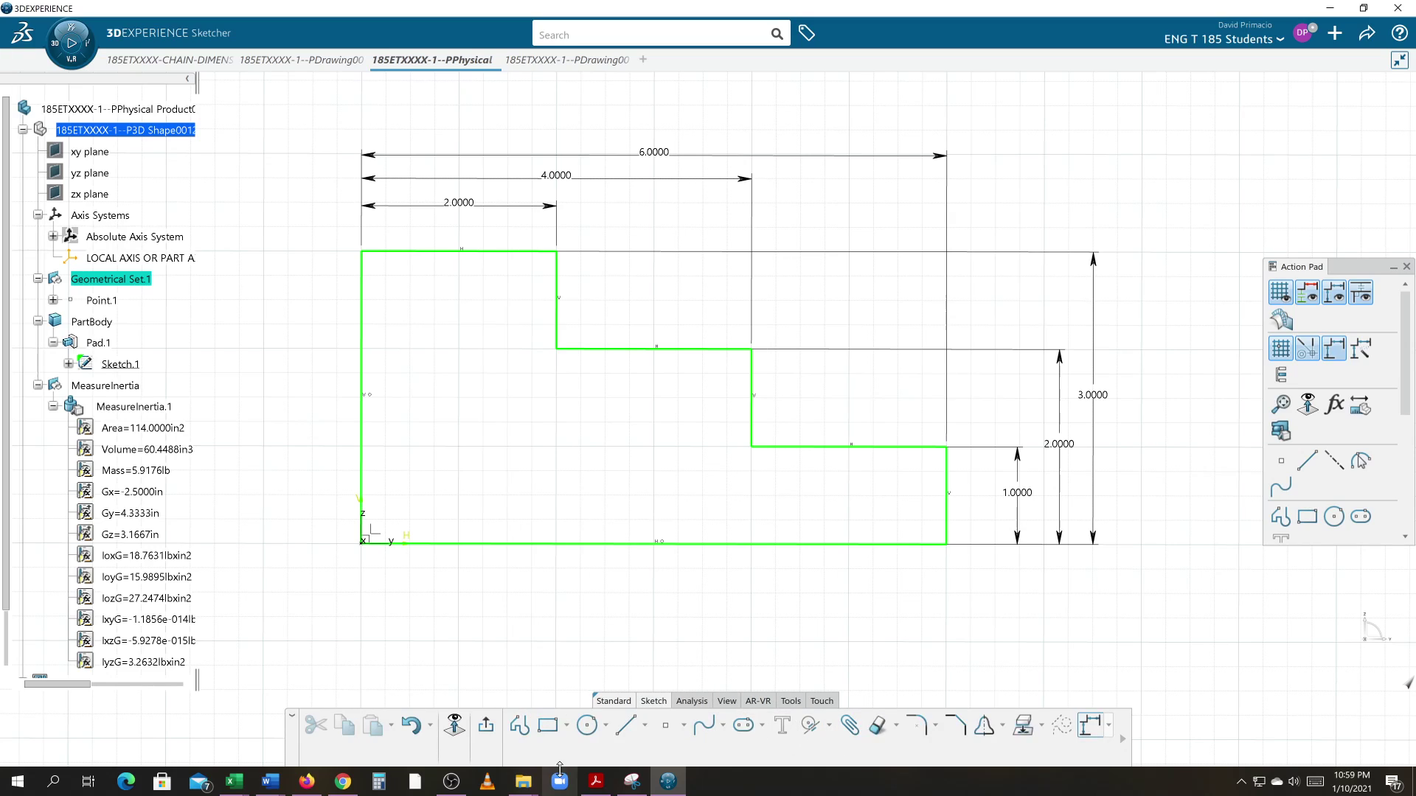
pyautogui.click(824, 729)
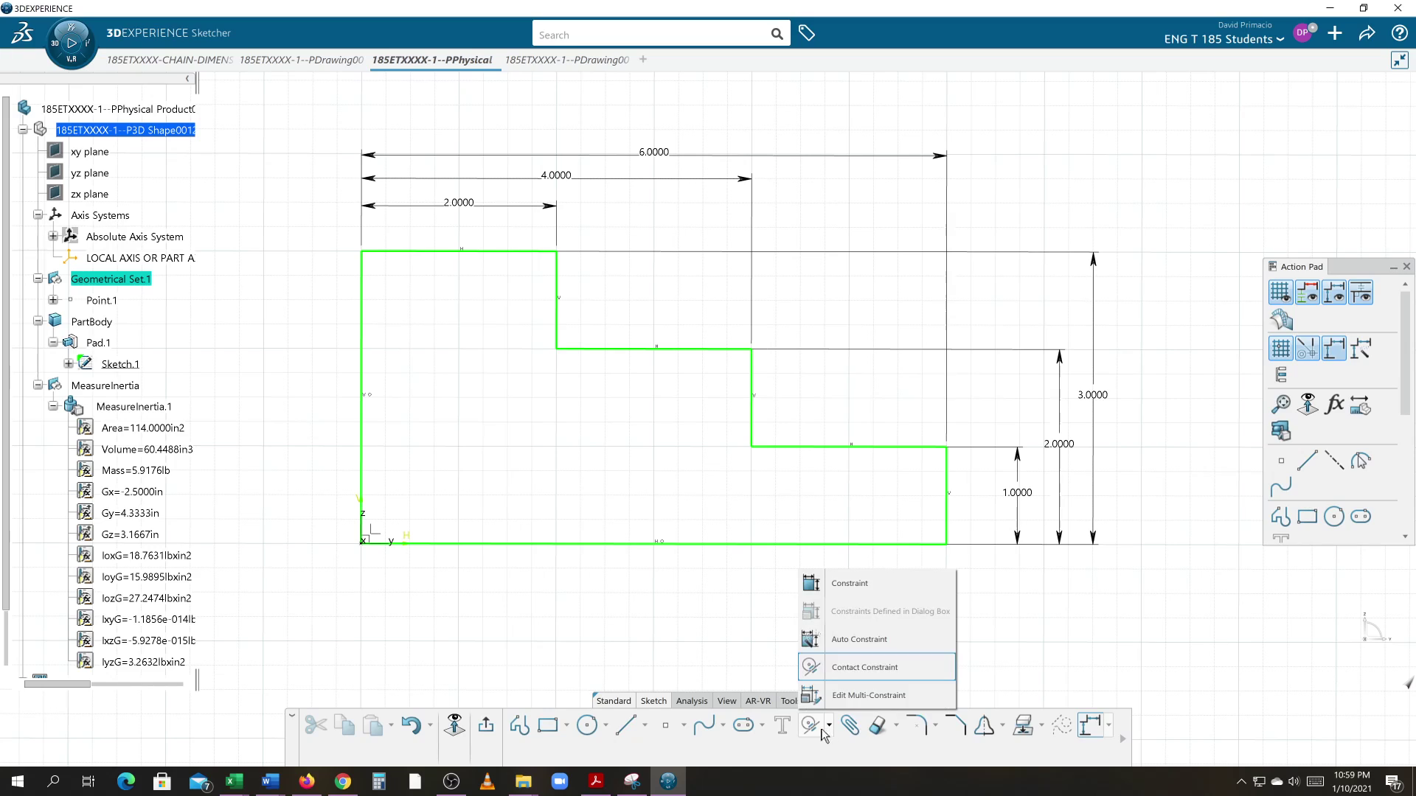
pyautogui.click(856, 639)
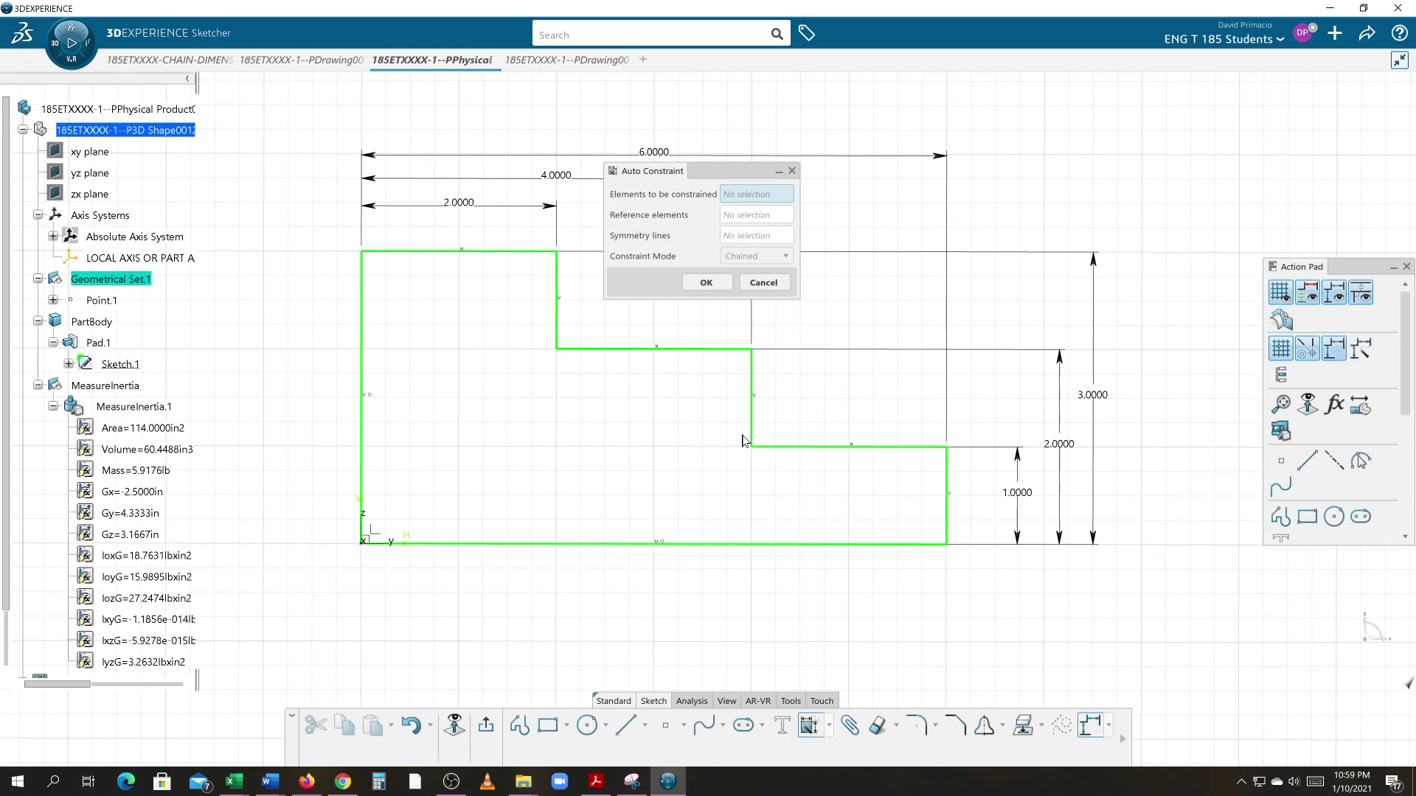
pyautogui.click(732, 218)
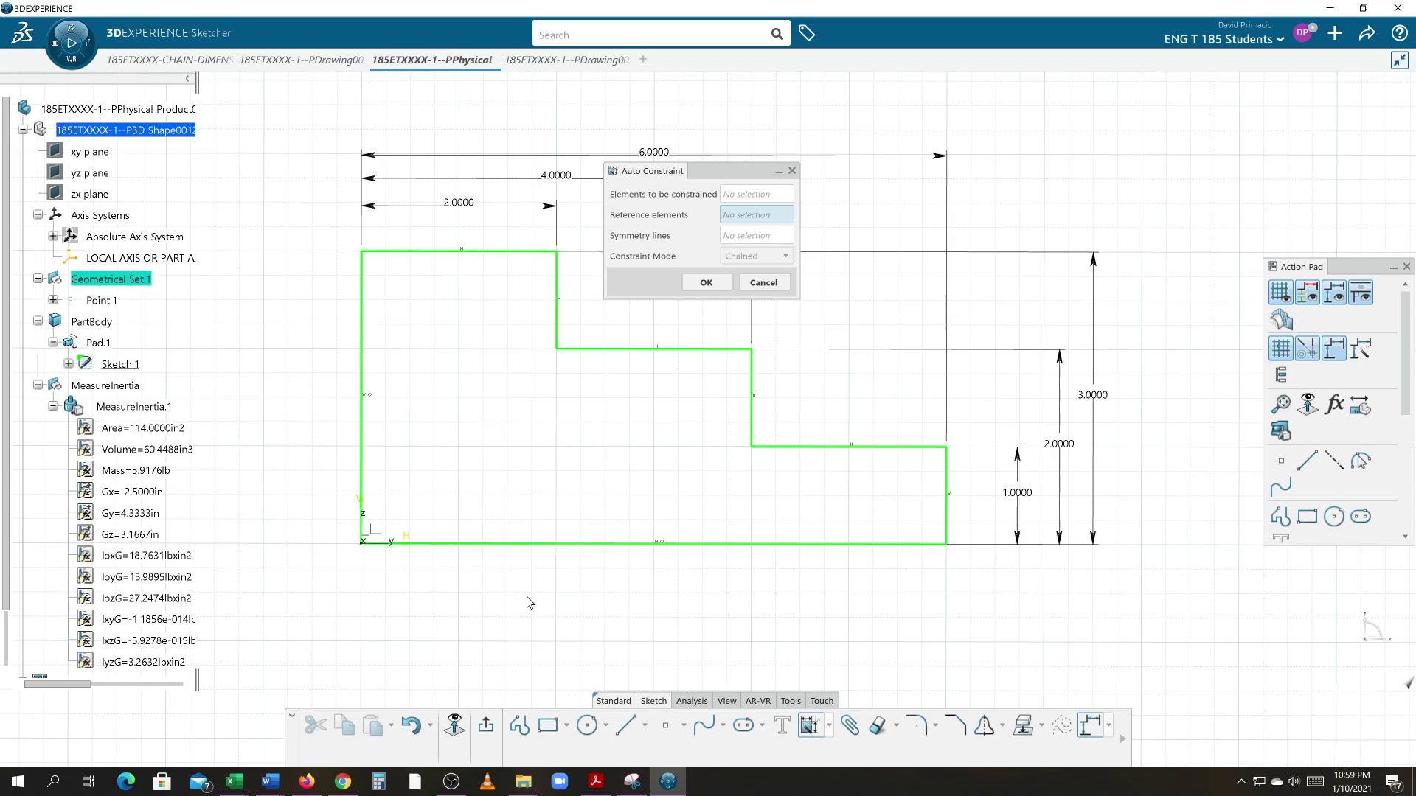
pyautogui.moveTo(547, 547)
pyautogui.click(756, 287)
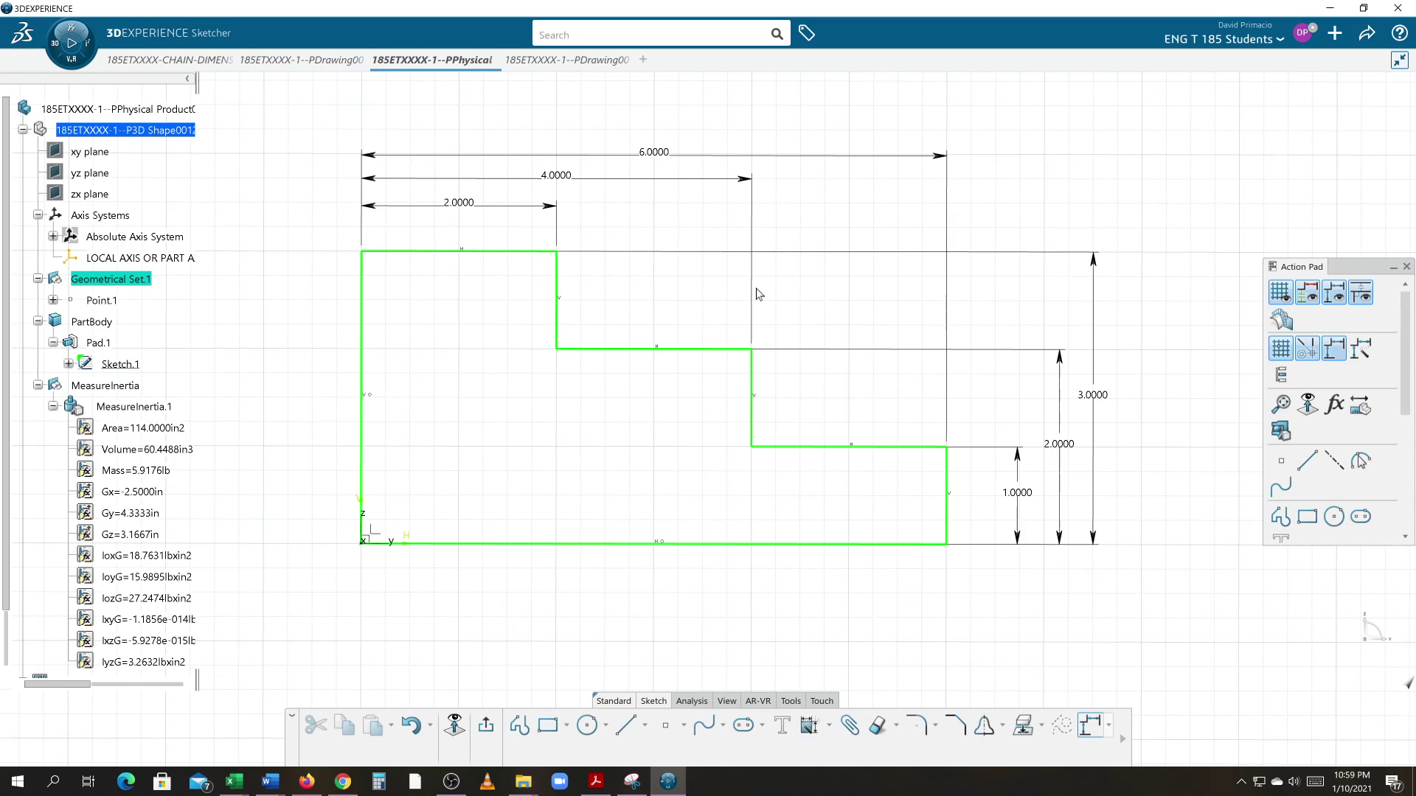
# Examine the constraint definition options for the stair profile's bottom line, including Fix, and cancel without changes.
pyautogui.click(869, 546)
pyautogui.click(829, 729)
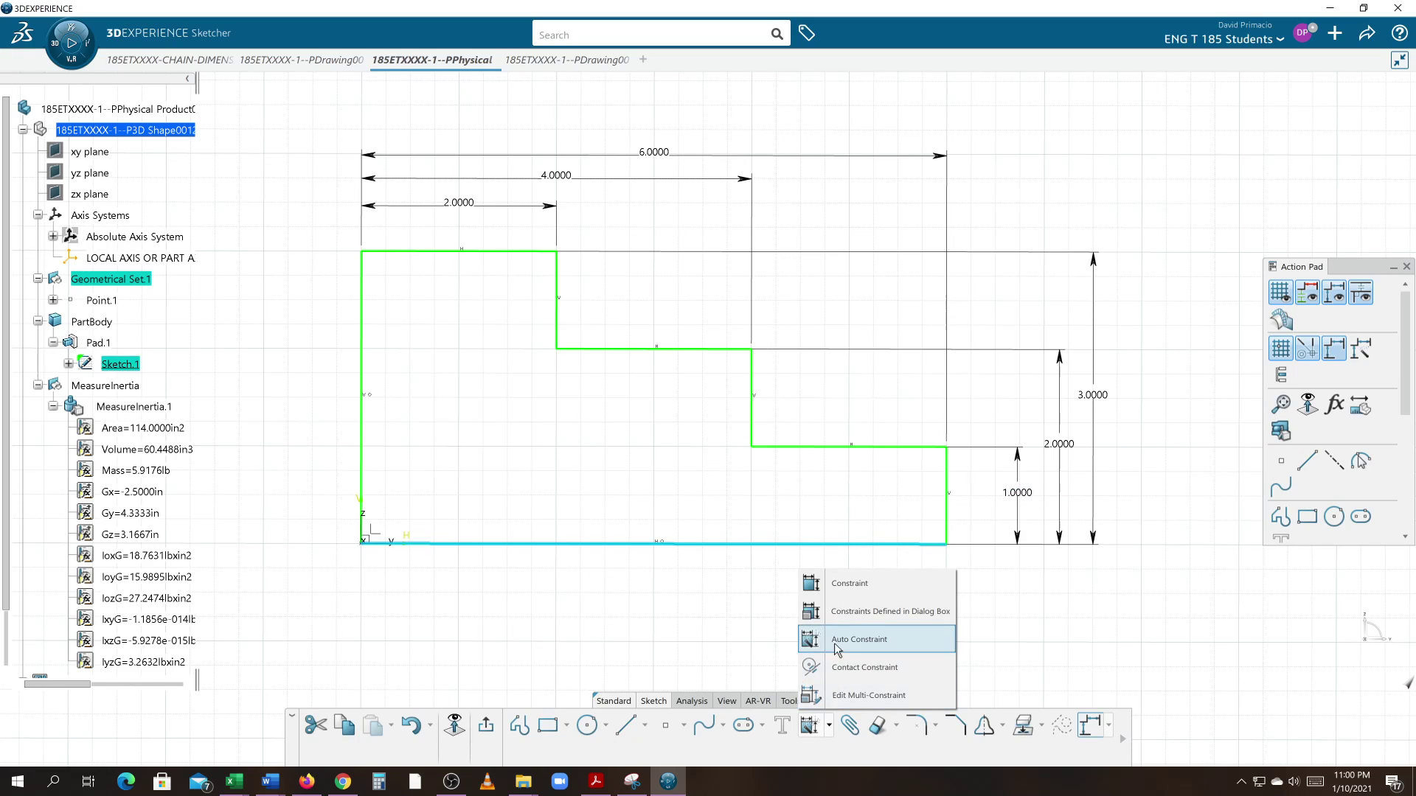
pyautogui.click(896, 612)
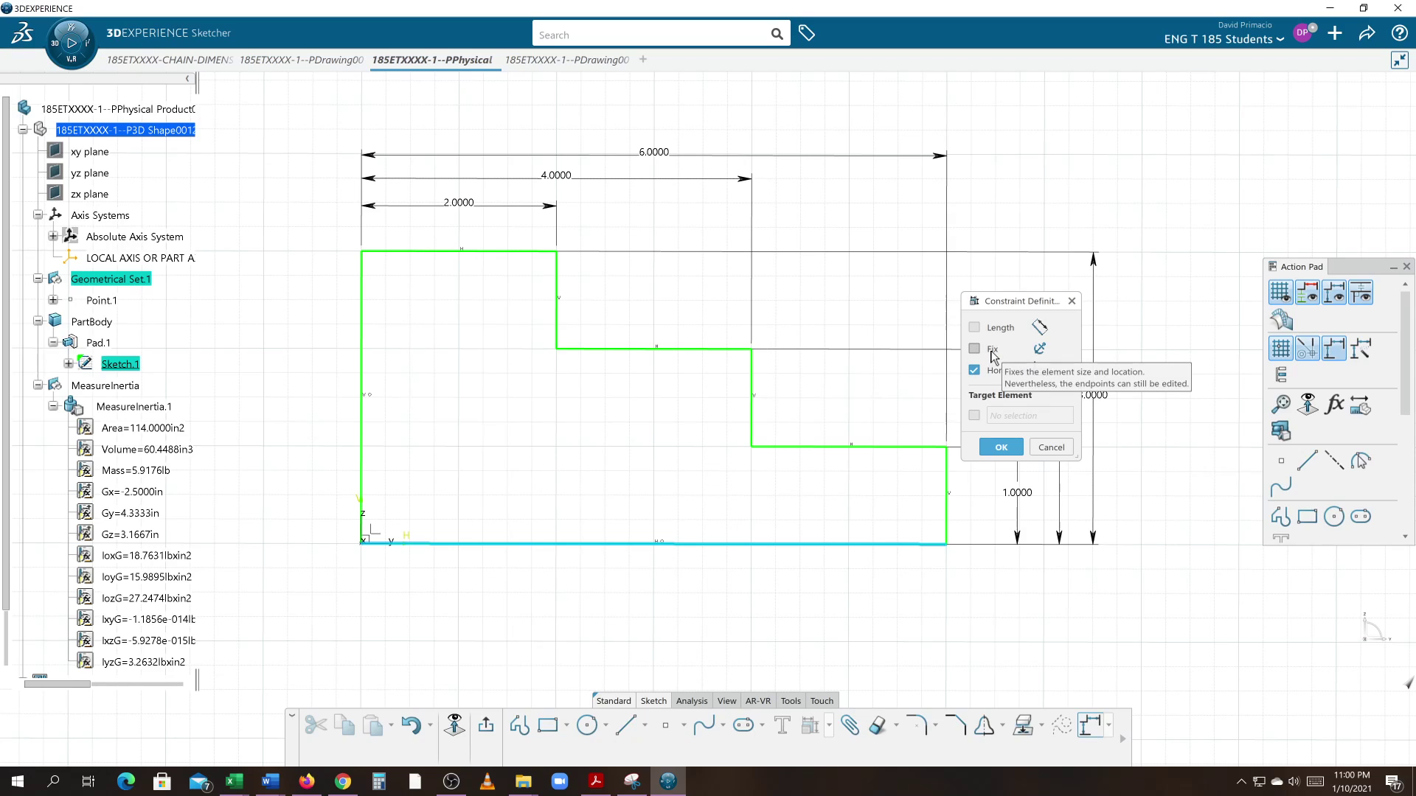
pyautogui.click(1050, 447)
# Review Auto Constraint with the bottom line as the element to constrain, close it unapplied and deselect the line.
pyautogui.click(830, 726)
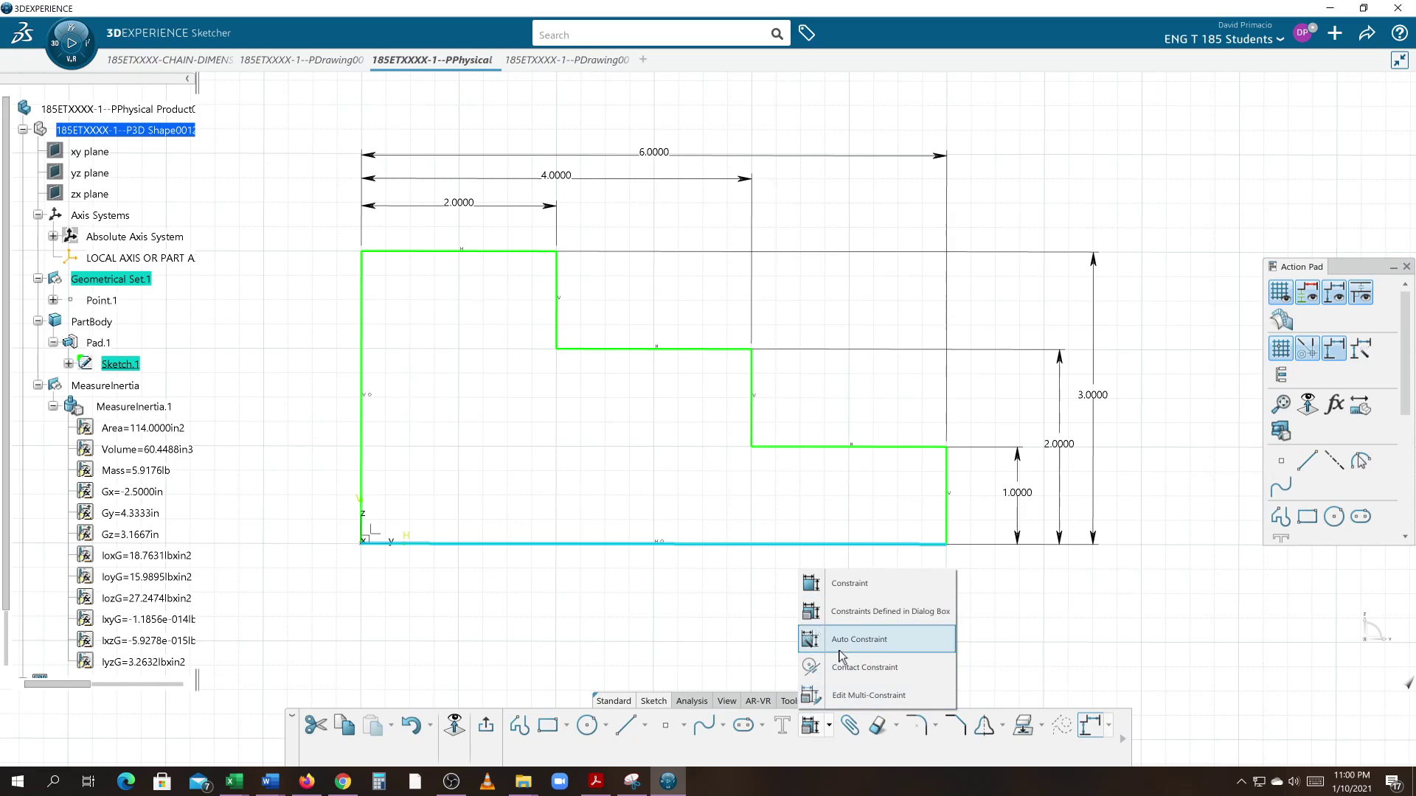
pyautogui.click(843, 636)
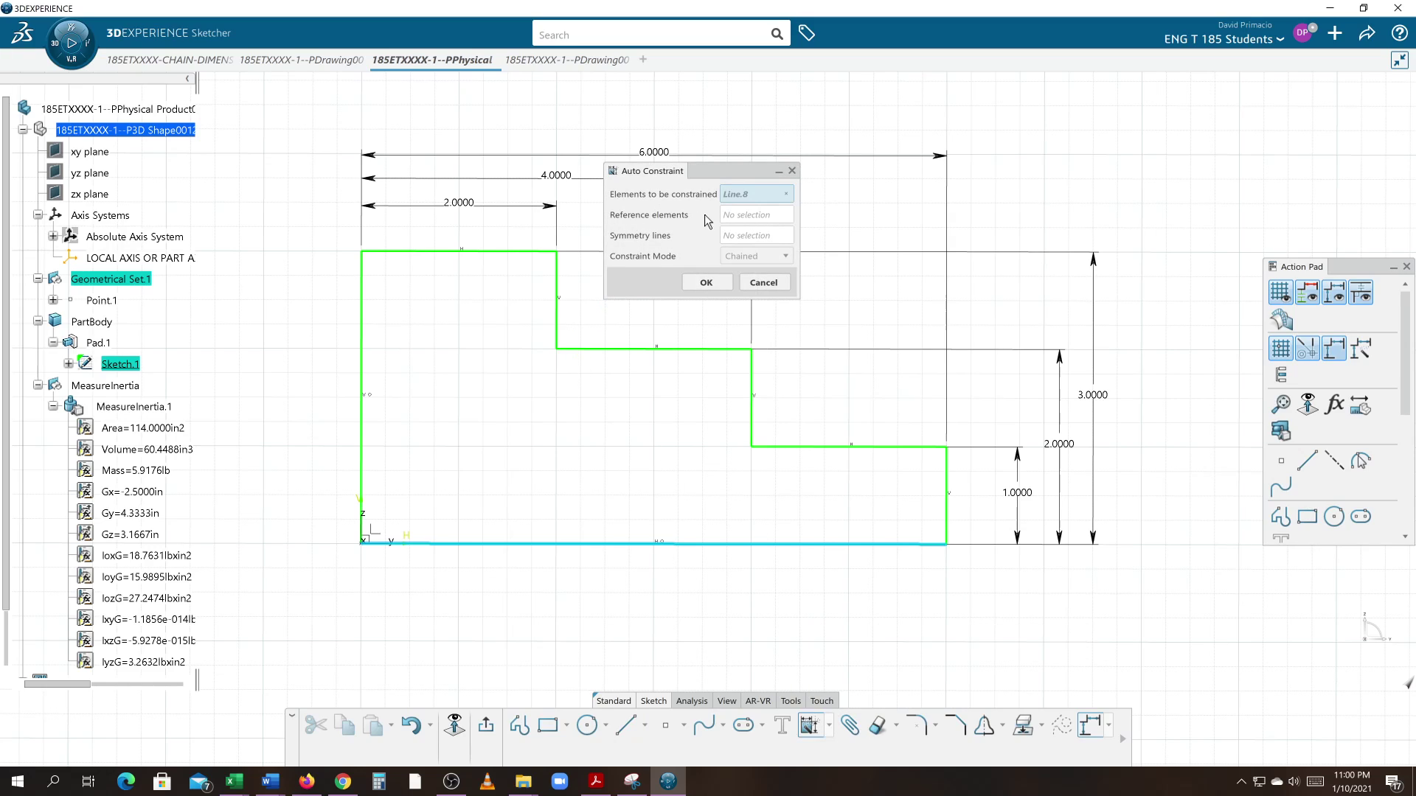
pyautogui.click(792, 170)
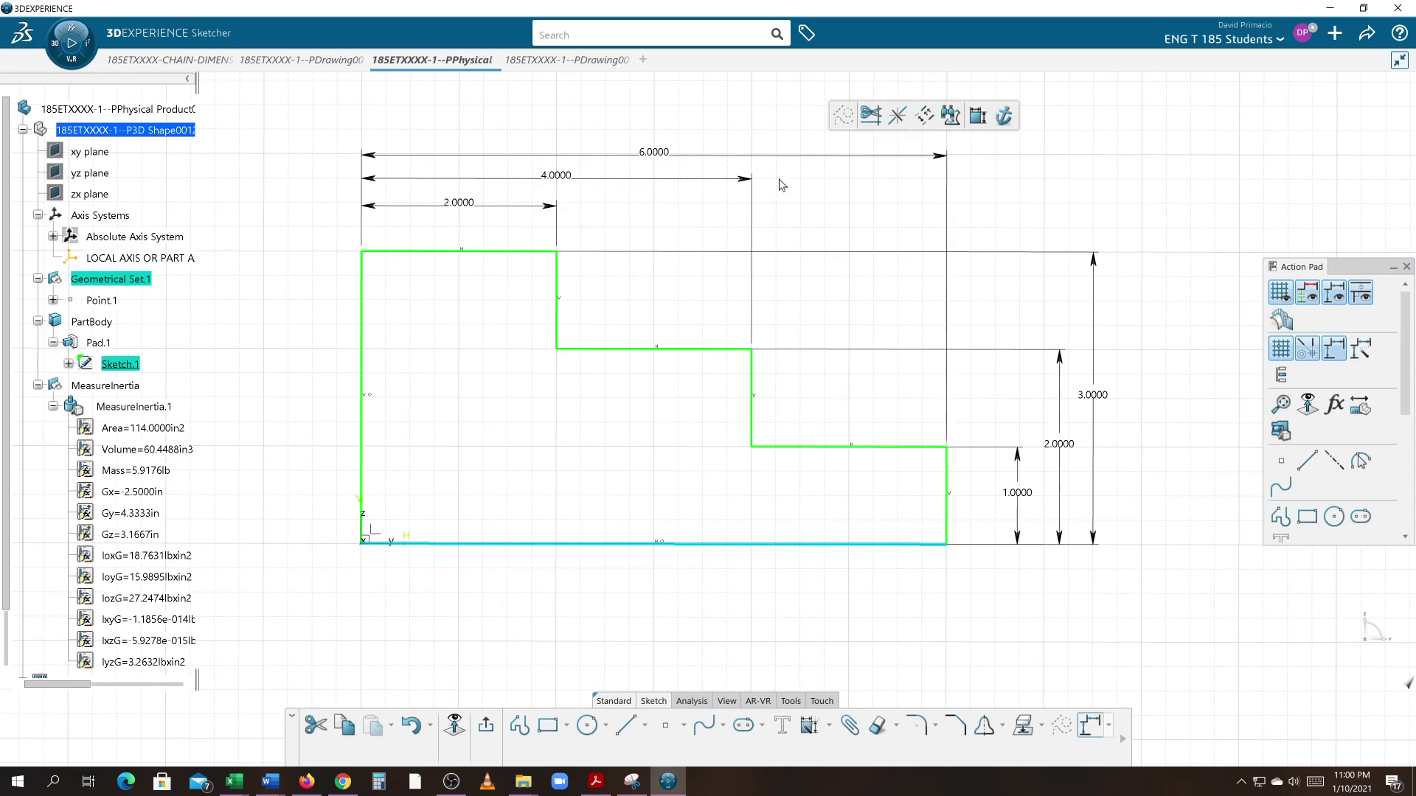
pyautogui.press('Escape')
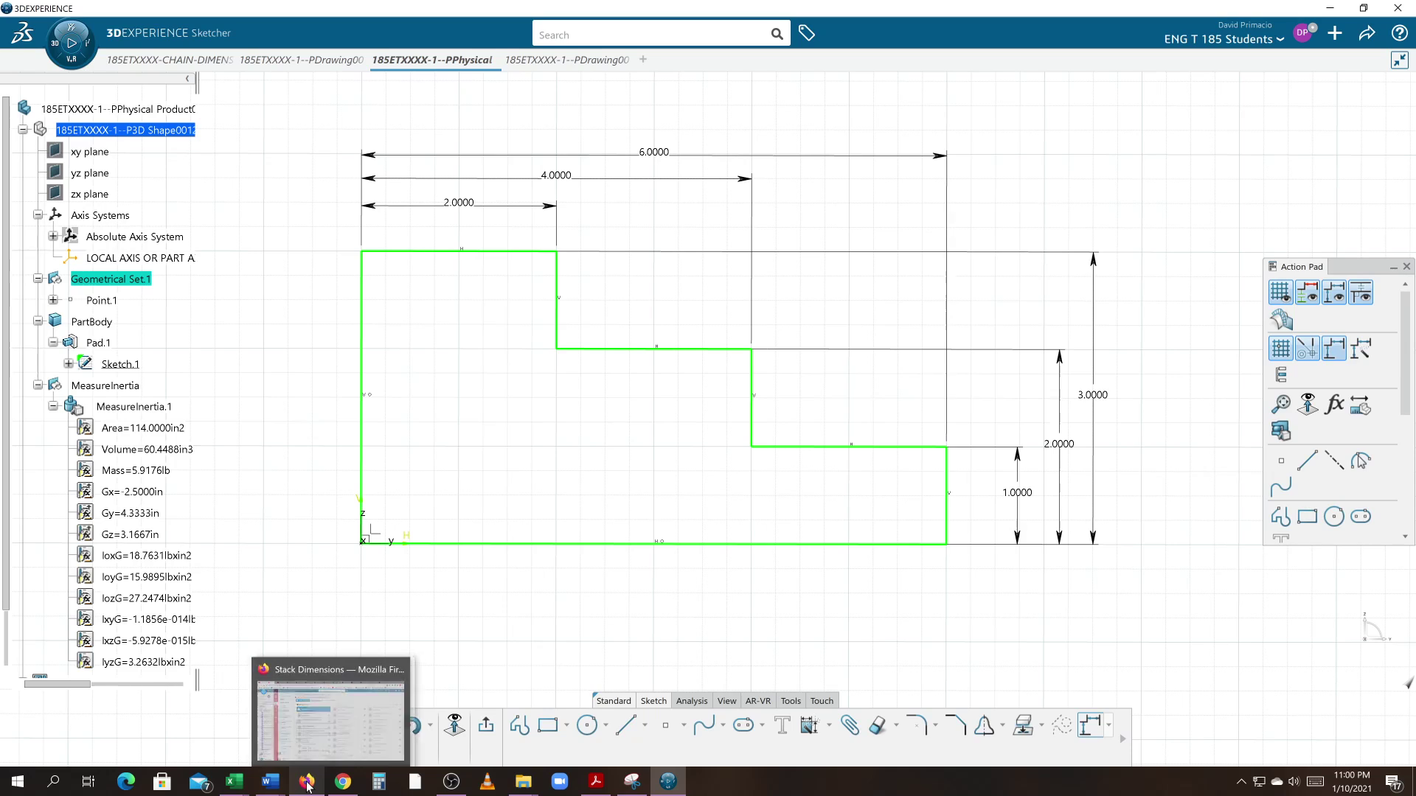
# Read the Stack Dimensions general-note questions in Firefox and return to the stair drawing in CATIA.
pyautogui.moveTo(307, 782)
pyautogui.click(300, 703)
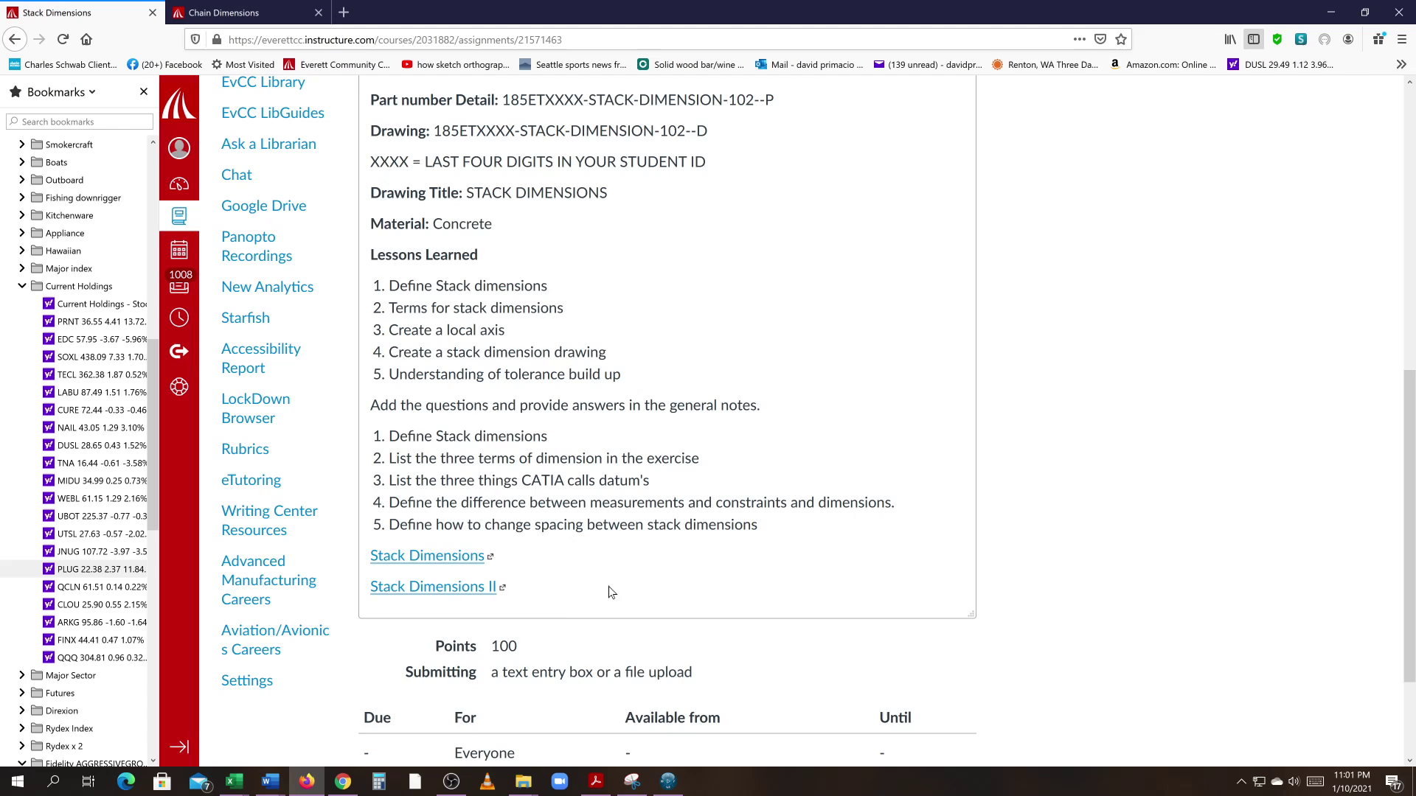
pyautogui.click(668, 781)
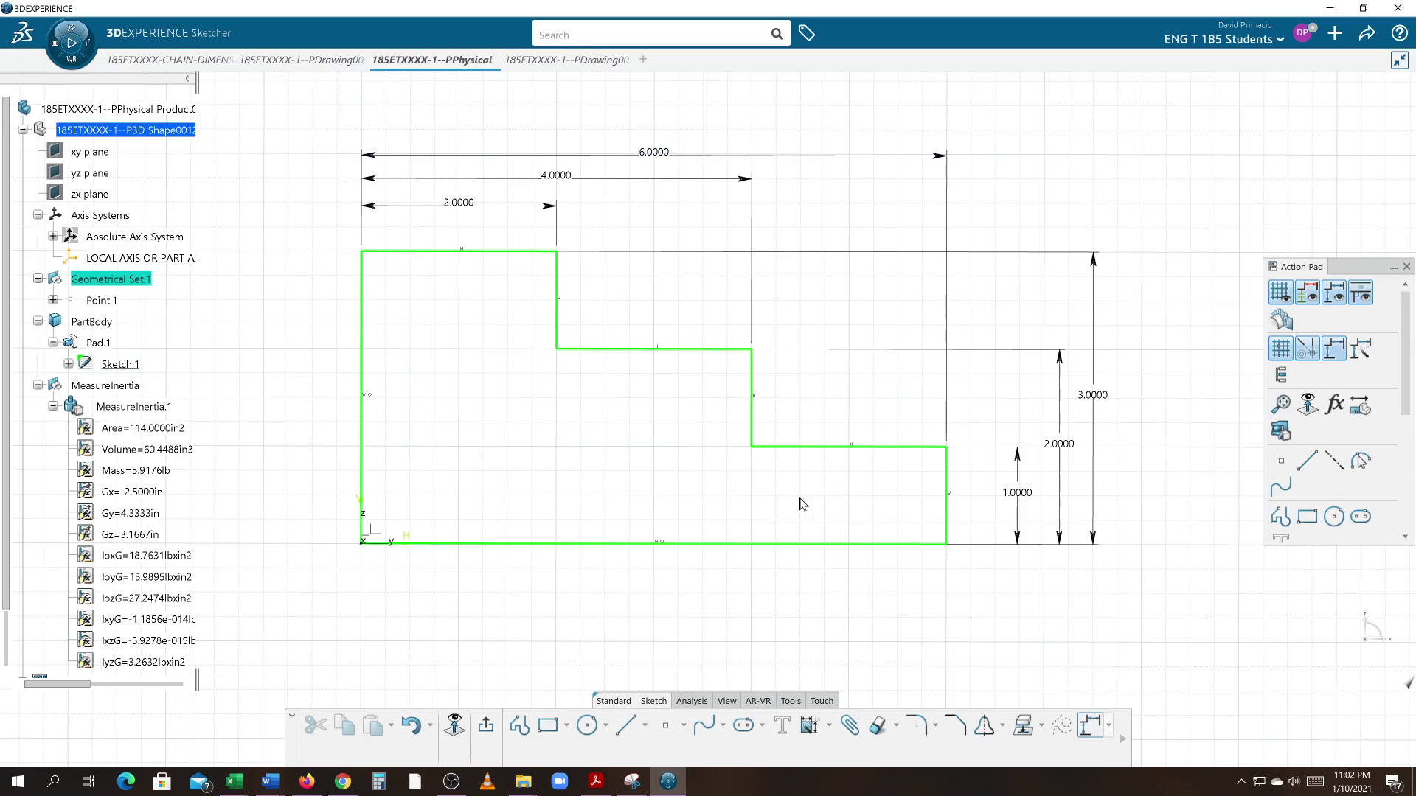
pyautogui.click(535, 64)
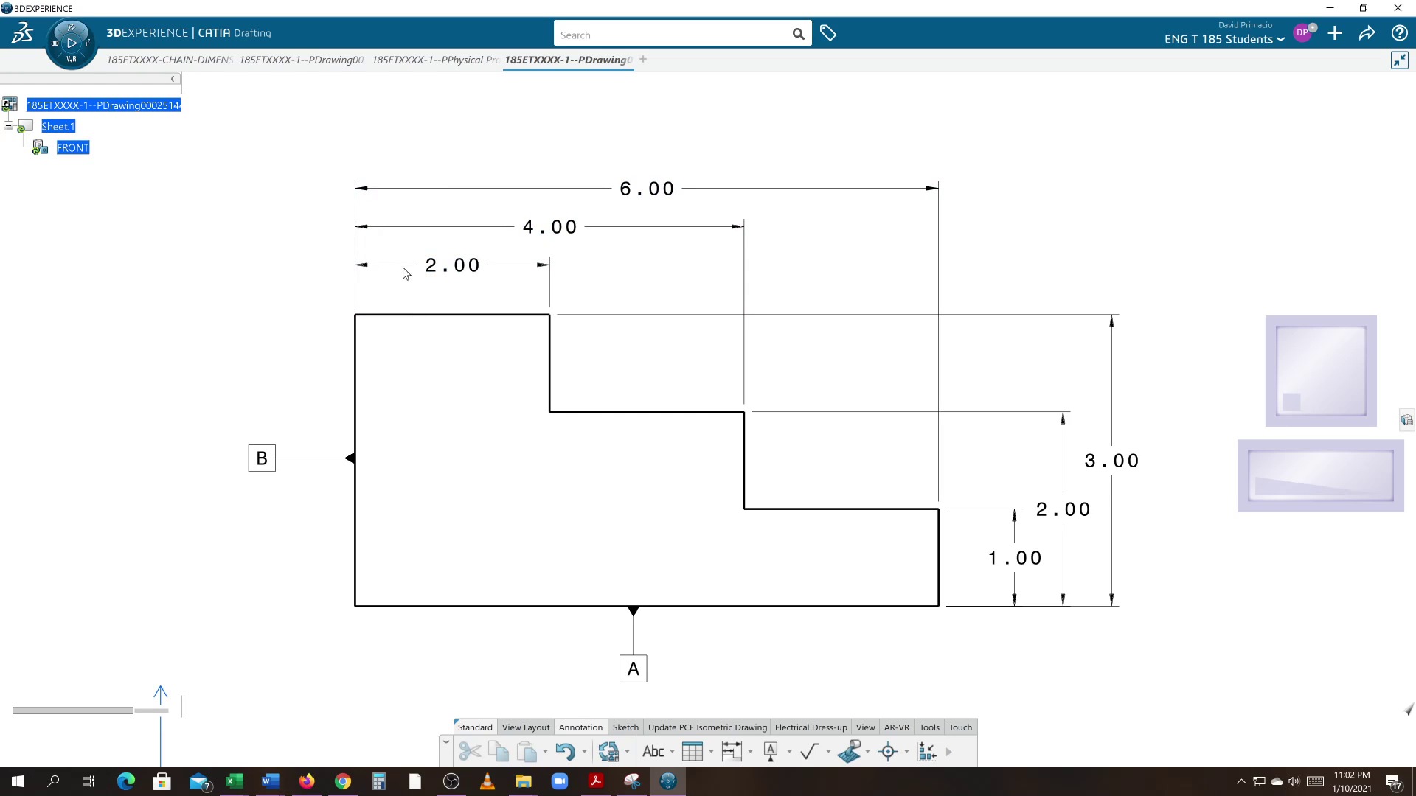
# Set the offset between the horizontal stack dimensions above the stair profile to 0.25 in.
pyautogui.click(480, 235)
pyautogui.rightClick(480, 234)
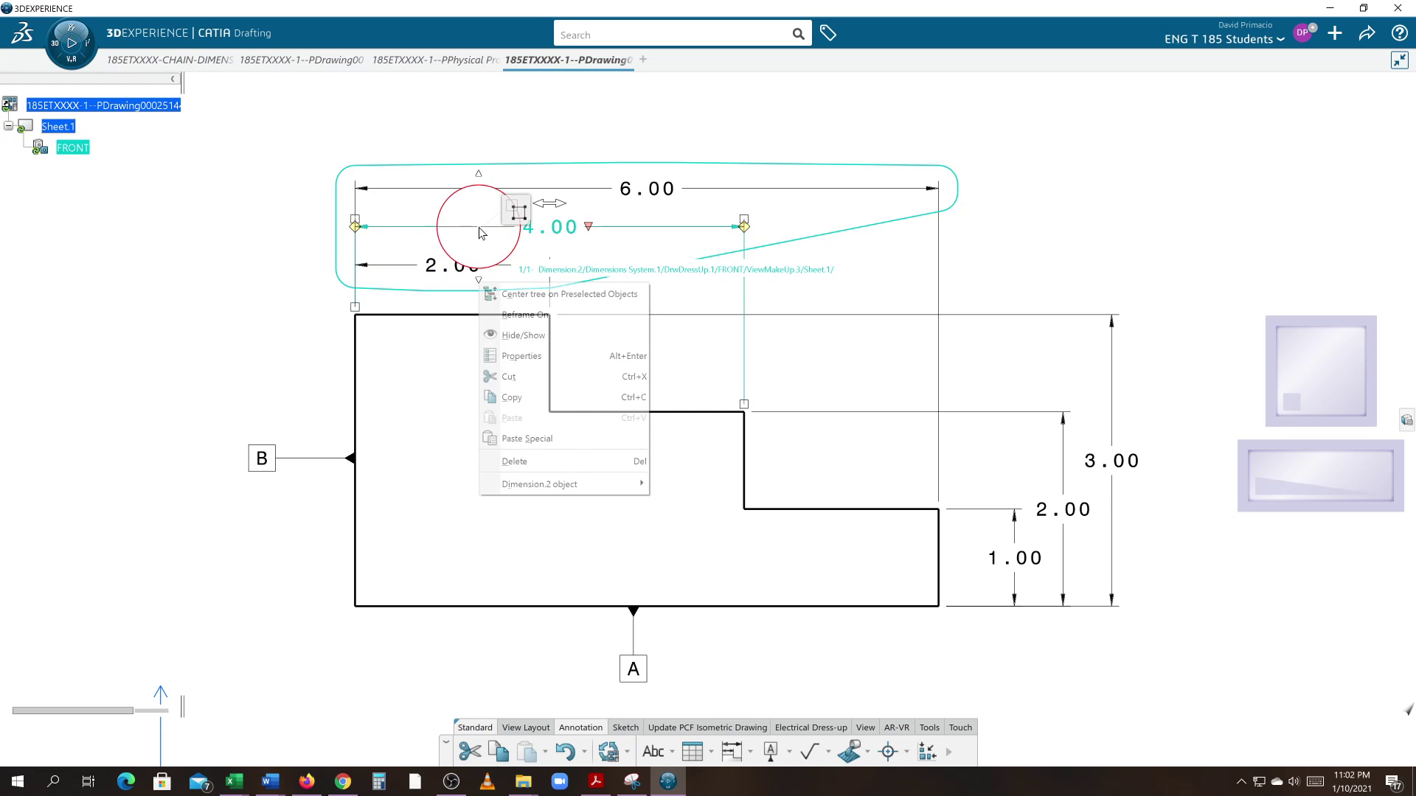
pyautogui.click(517, 355)
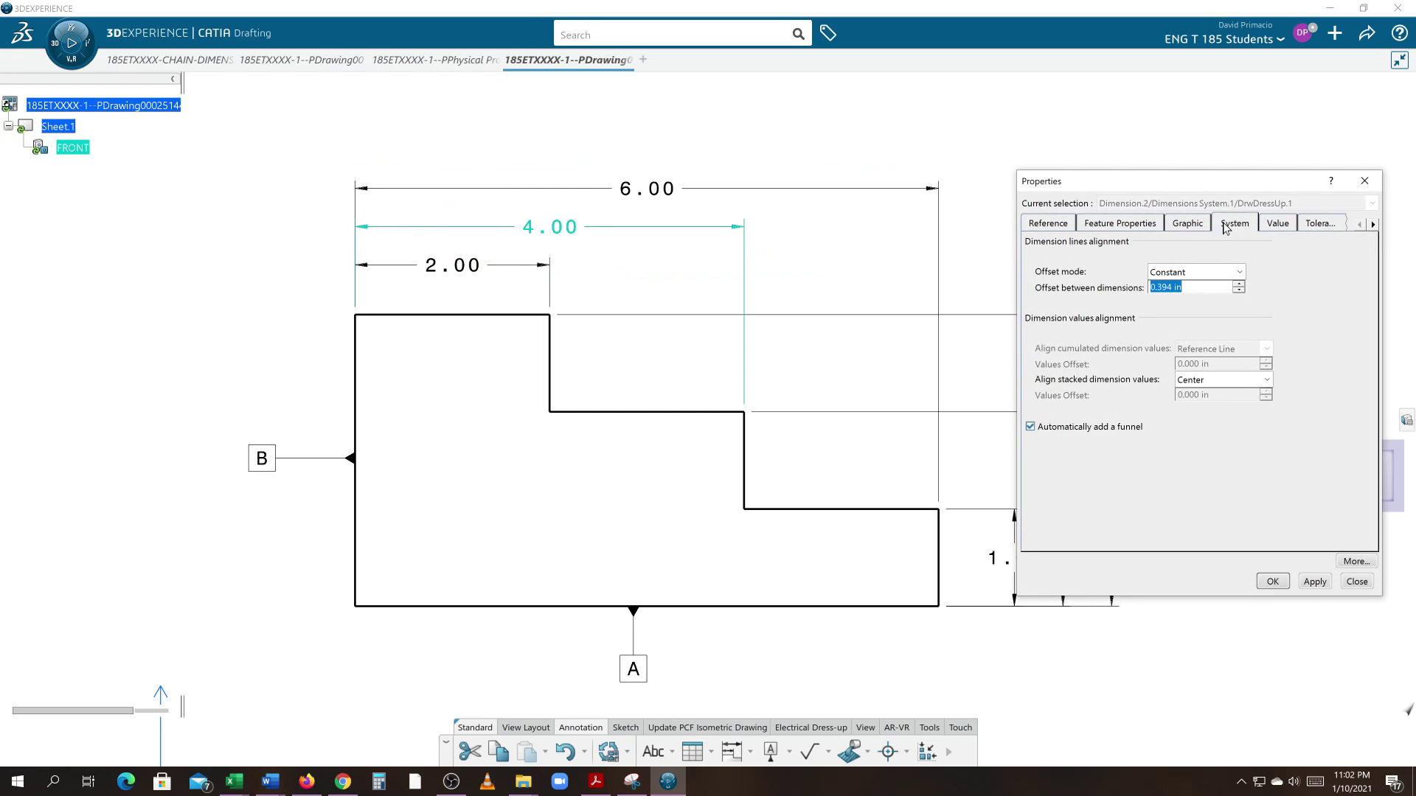
pyautogui.click(1186, 288)
pyautogui.tripleClick(1186, 288)
pyautogui.write('.25')
pyautogui.press('Return')
pyautogui.click(1134, 175)
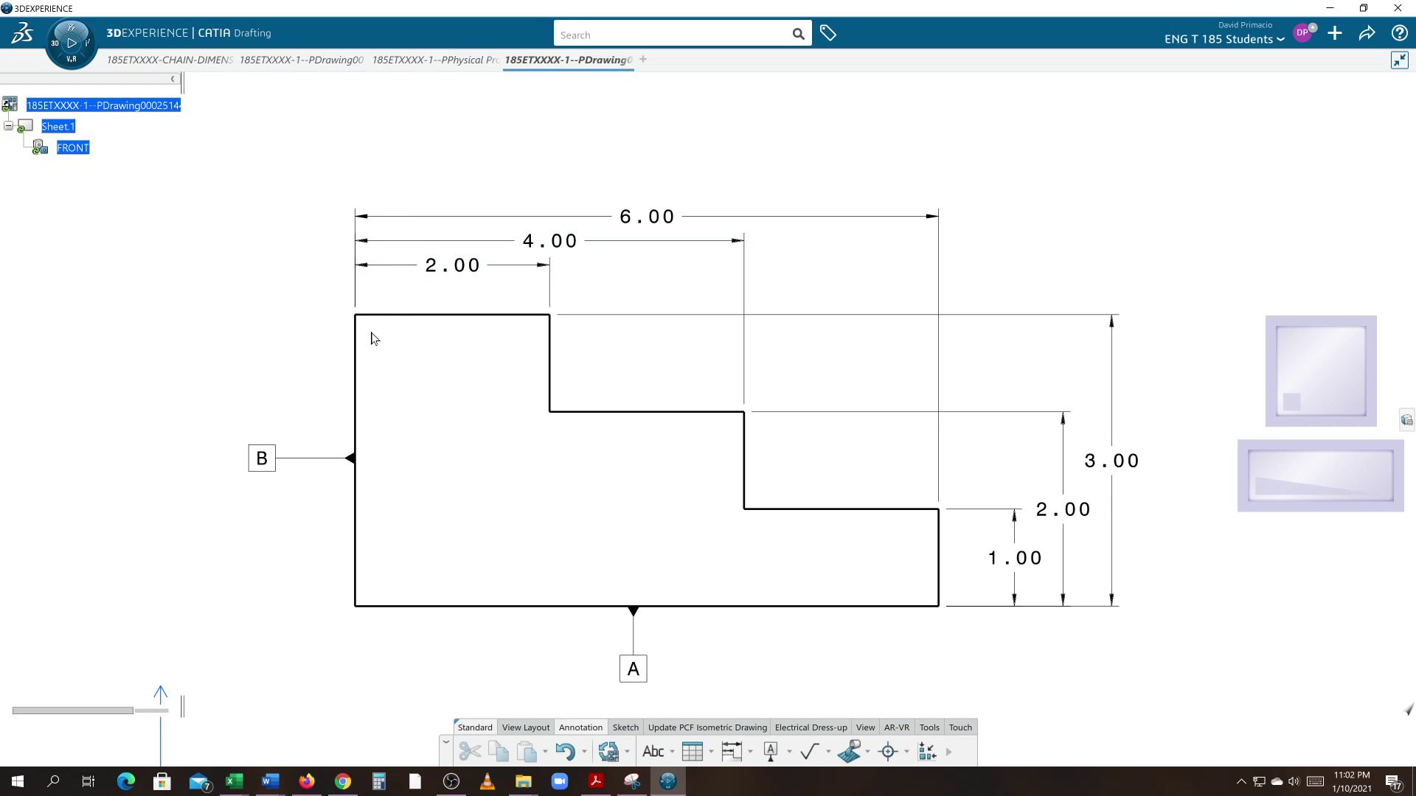
# Check the offset spacing in the system properties of the 2.00 horizontal dimension, moving the dialog clear of the view.
pyautogui.rightClick(390, 272)
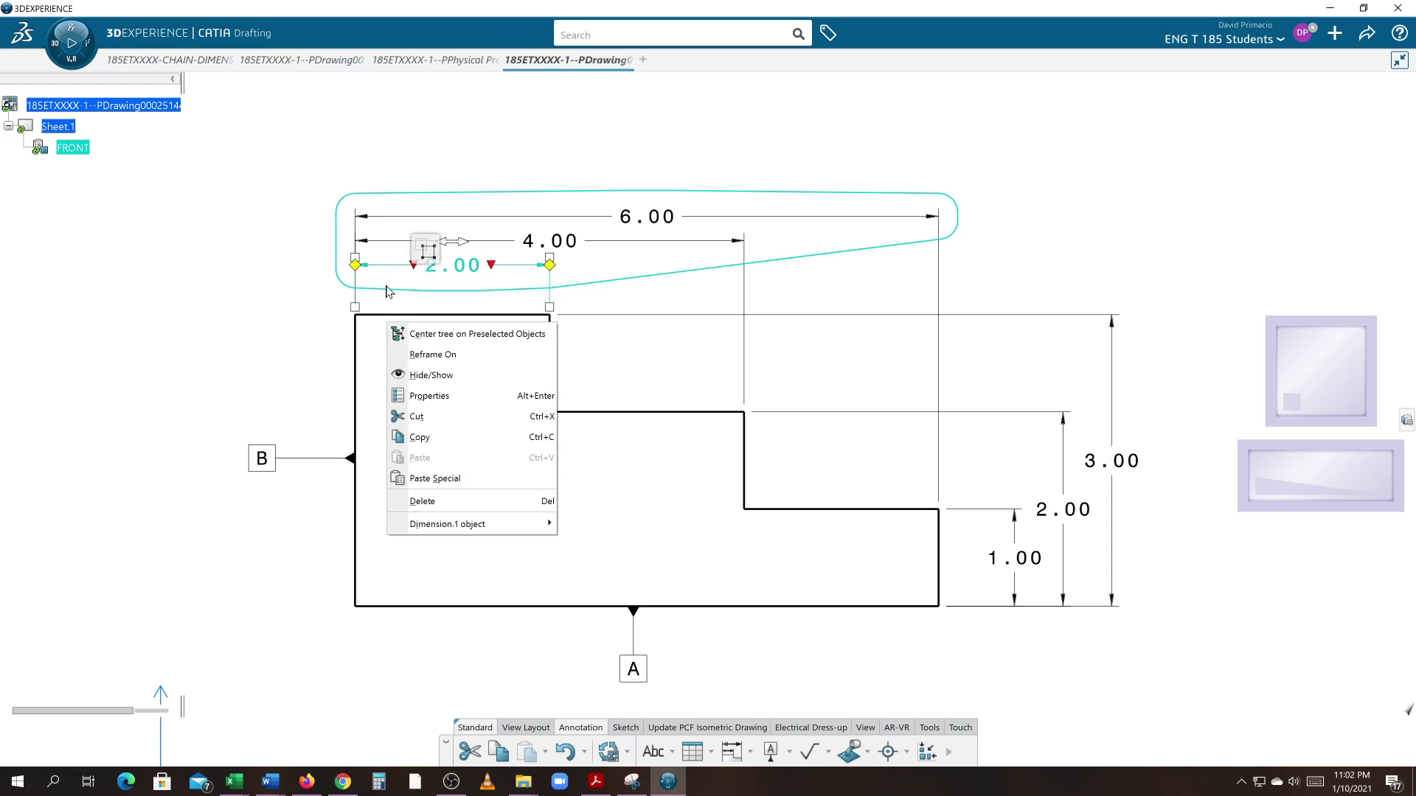
pyautogui.click(442, 397)
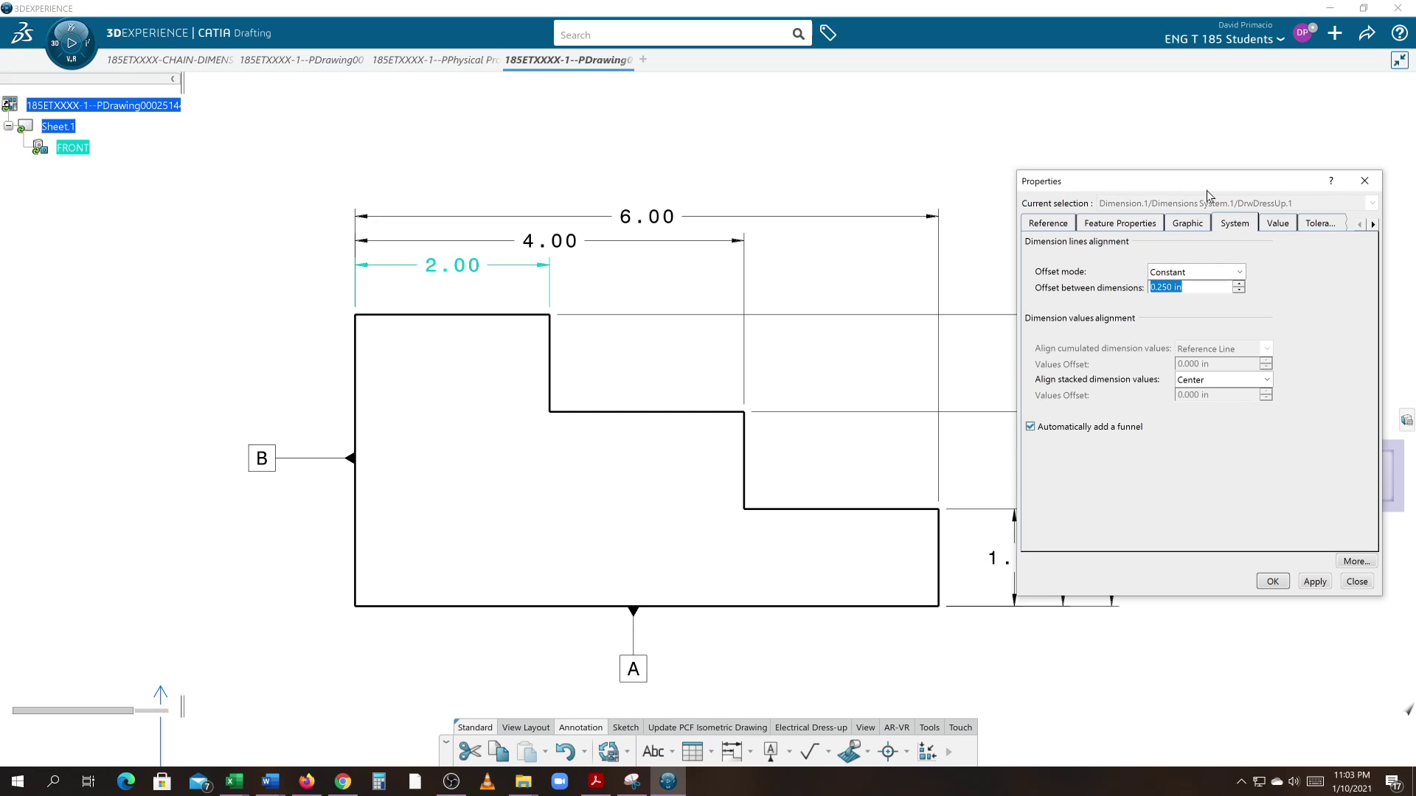
pyautogui.moveTo(1212, 180); pyautogui.dragTo(1242, 85)
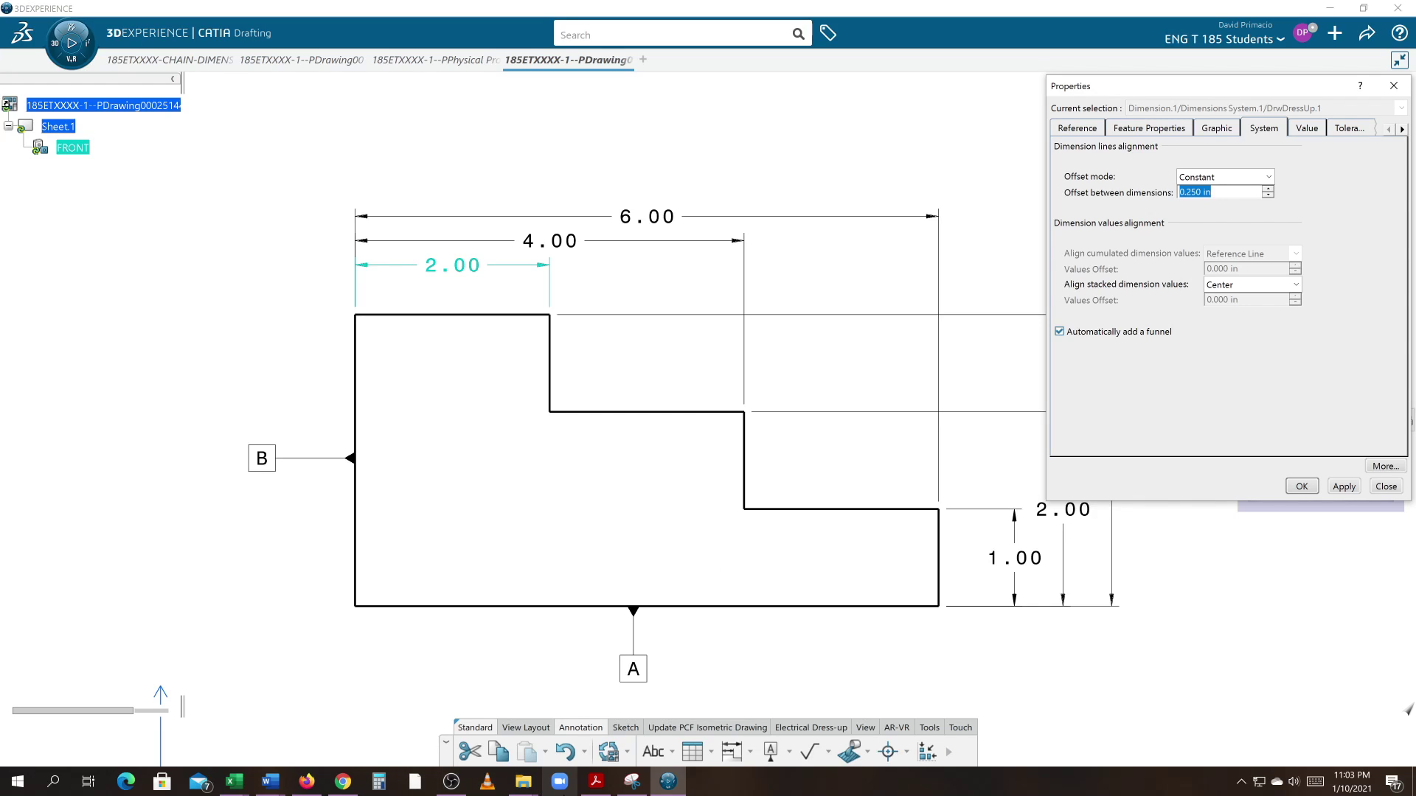
pyautogui.click(451, 782)
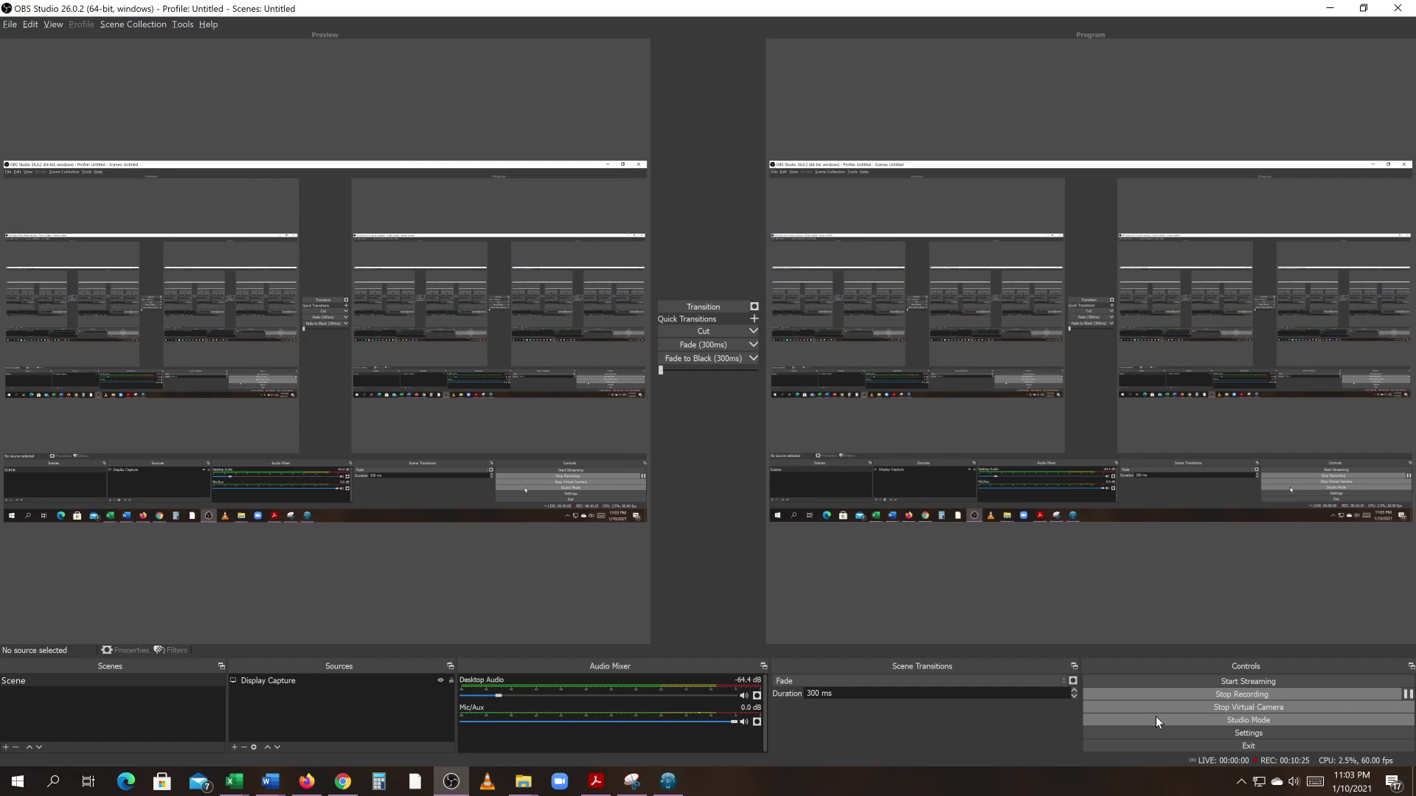